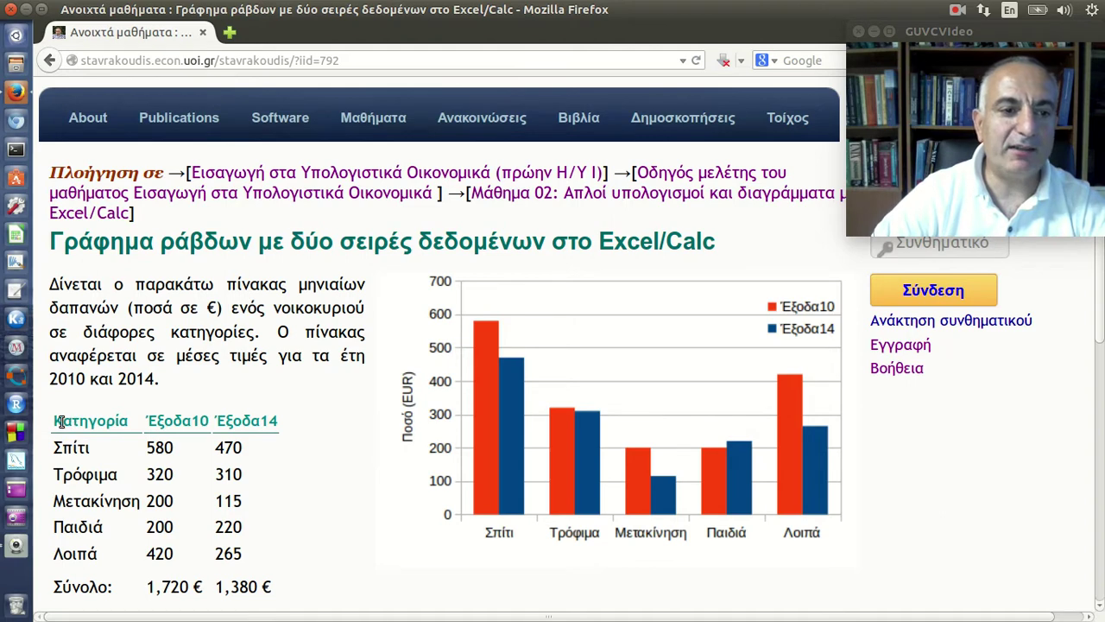
- Copy the expense table from the Firefox lesson page and launch a blank Calc sheet, 'Άτιτλο 1'
{"action": "left_click_drag", "start_coordinate": [53, 420], "coordinate": [230, 509]}
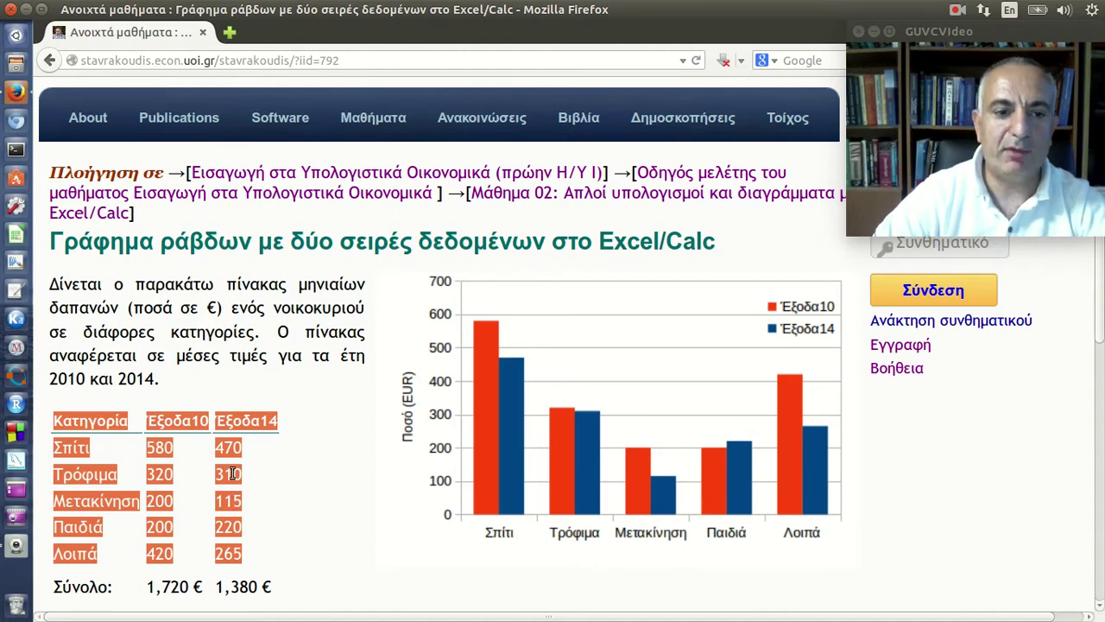
{"action": "right_click", "coordinate": [229, 467]}
{"action": "left_click", "coordinate": [270, 488]}
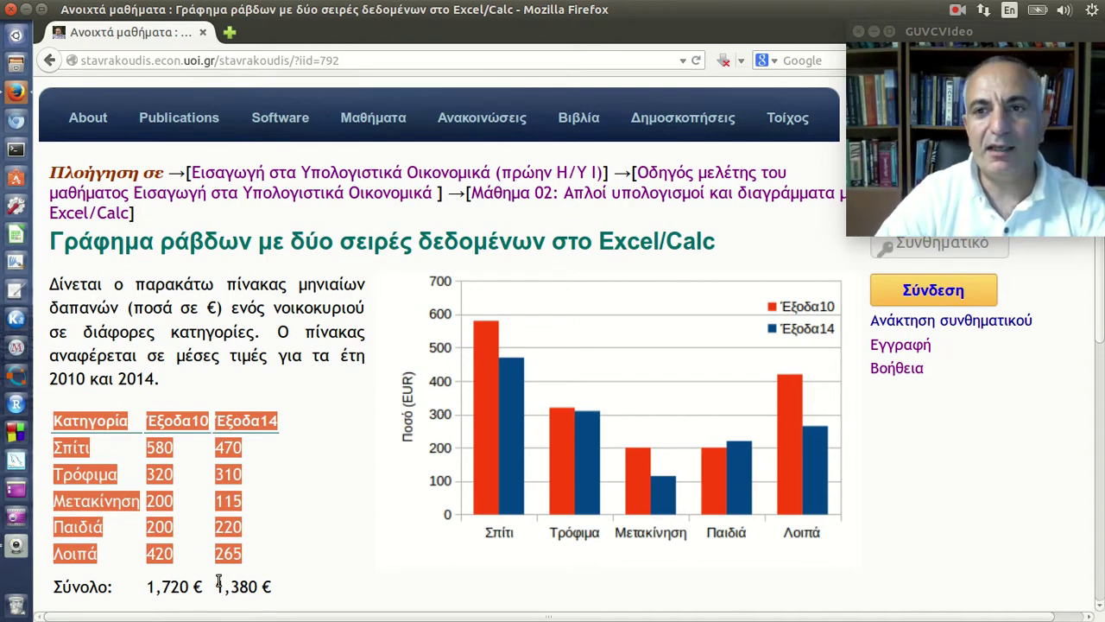
{"action": "left_click", "coordinate": [15, 233]}
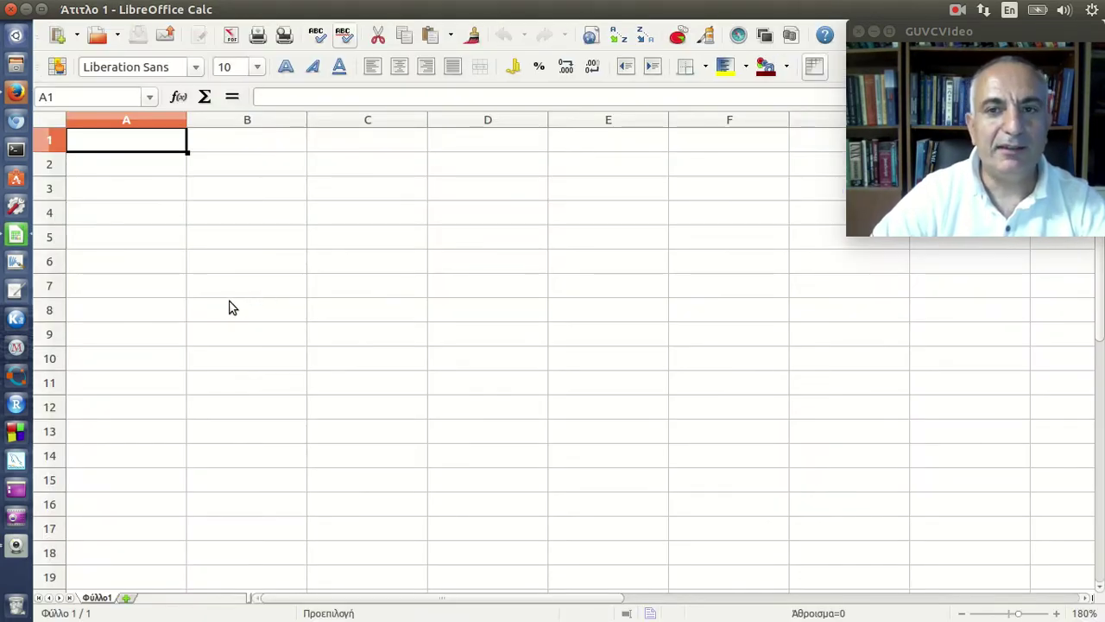
- Open Paste Special (Ειδική επικόλληση) on cell A1 for the copied table
{"action": "right_click", "coordinate": [149, 142]}
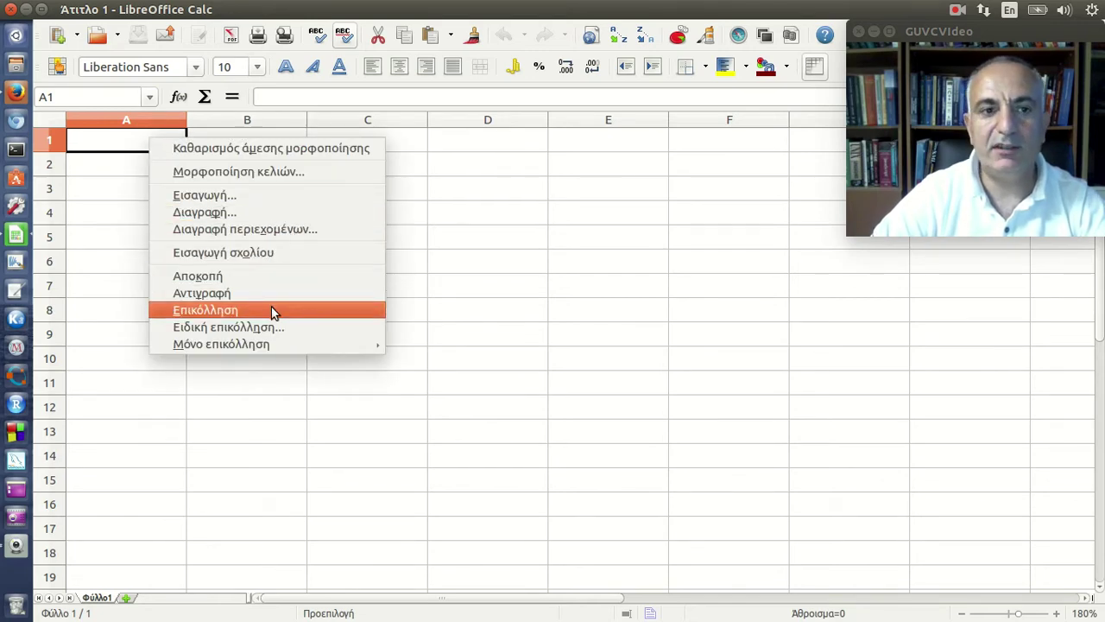
{"action": "key", "text": "Escape"}
{"action": "left_click", "coordinate": [138, 10]}
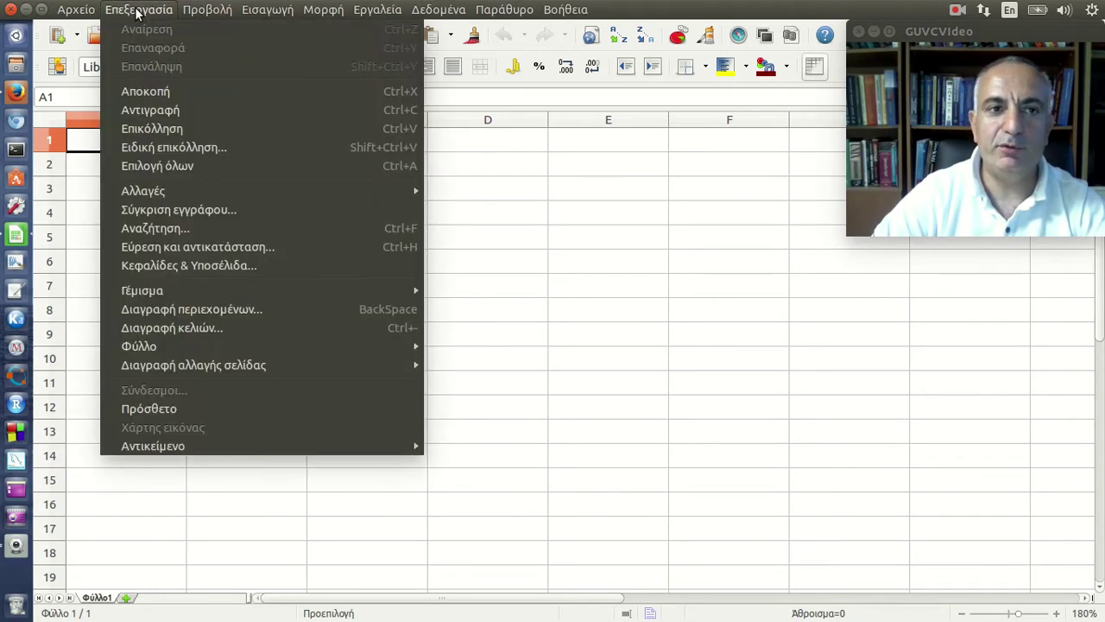
{"action": "left_click", "coordinate": [80, 152]}
{"action": "right_click", "coordinate": [91, 147]}
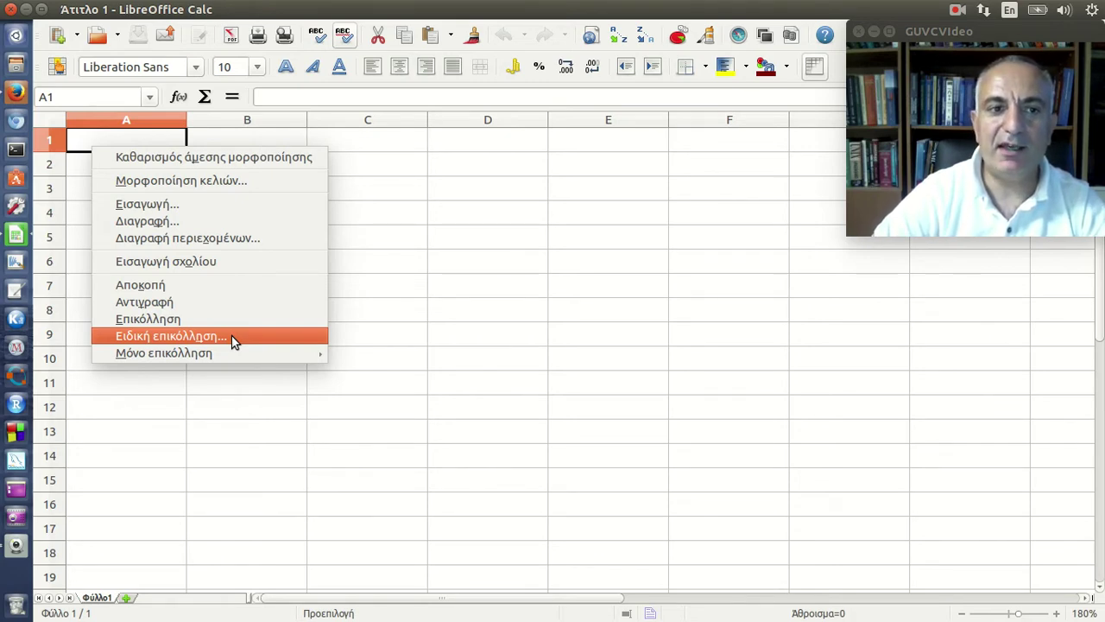
{"action": "left_click", "coordinate": [233, 342]}
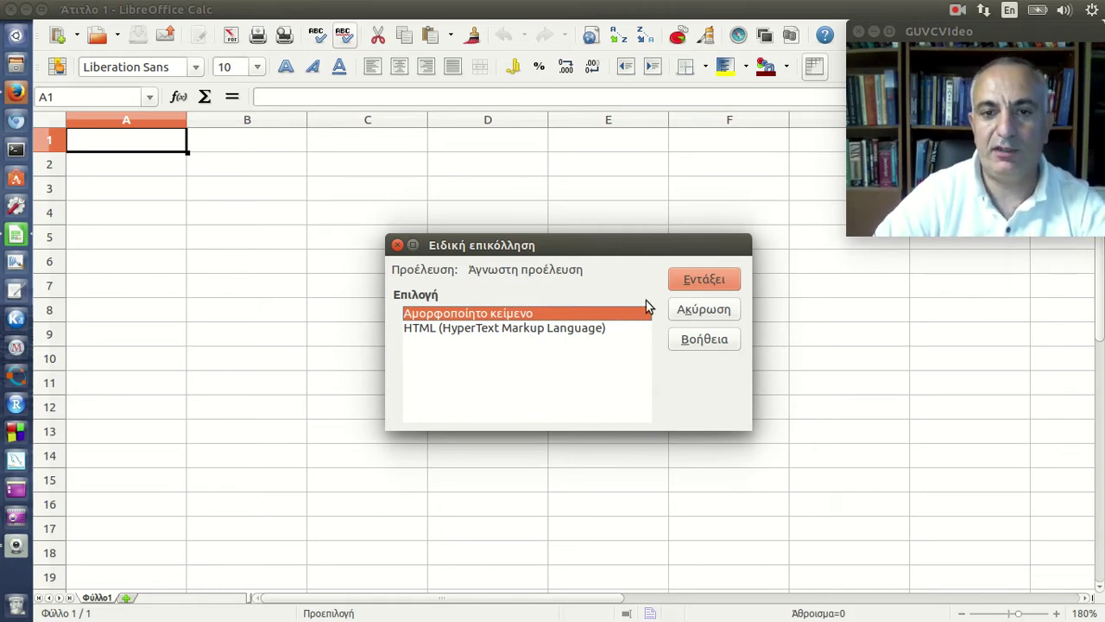
- Paste the table into A1:C6 as unformatted text, keeping Tab separator and default language
{"action": "left_click", "coordinate": [699, 278]}
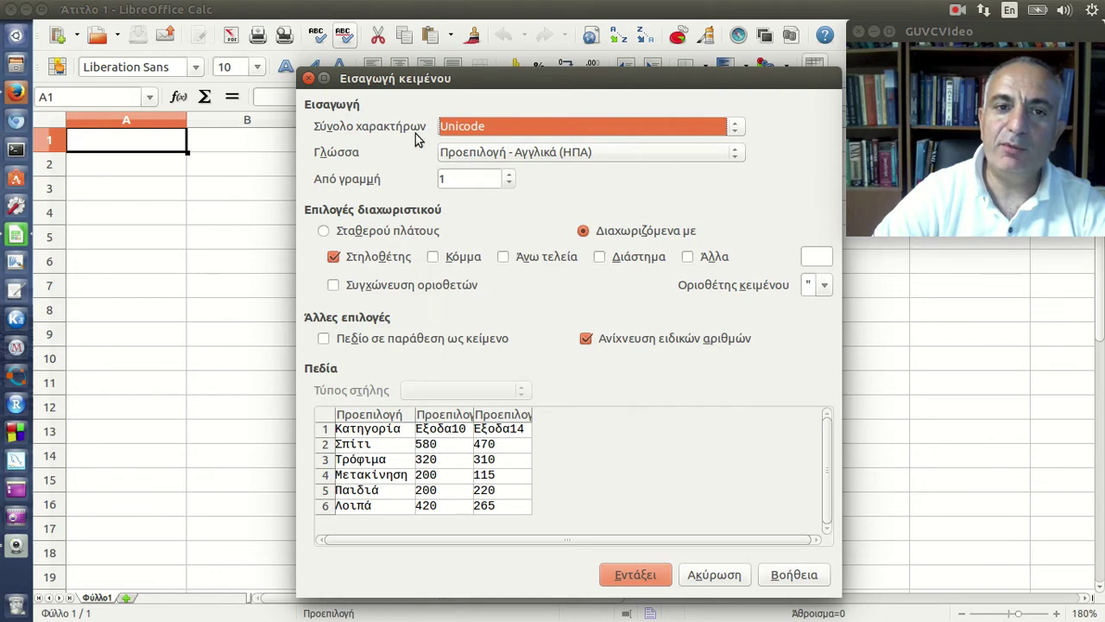
{"action": "left_click", "coordinate": [572, 156]}
{"action": "left_click", "coordinate": [571, 156]}
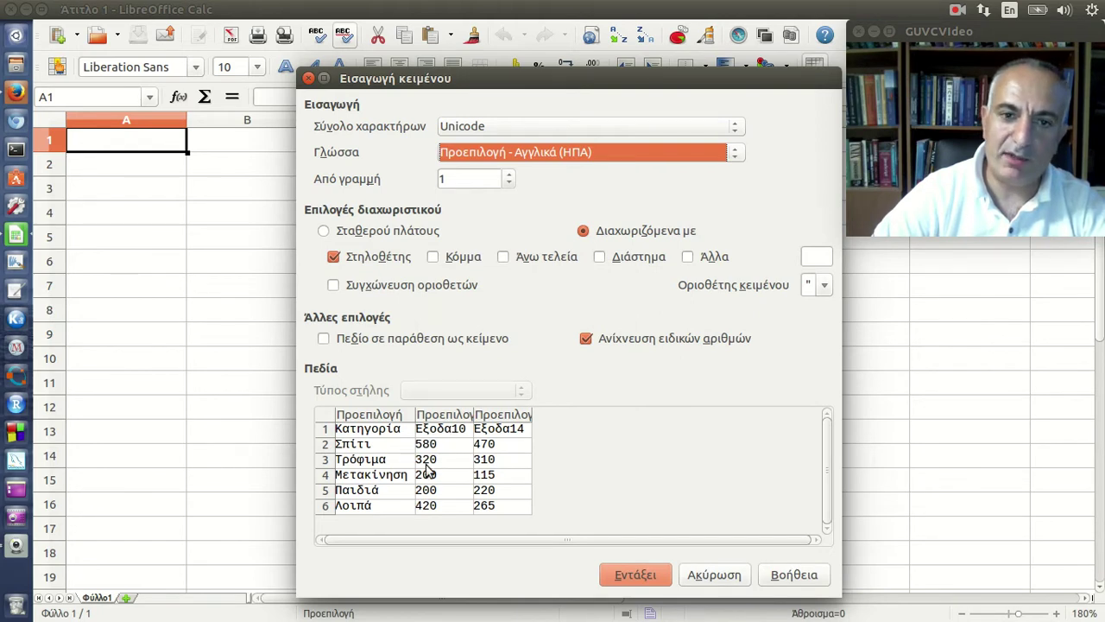
{"action": "left_click", "coordinate": [621, 574]}
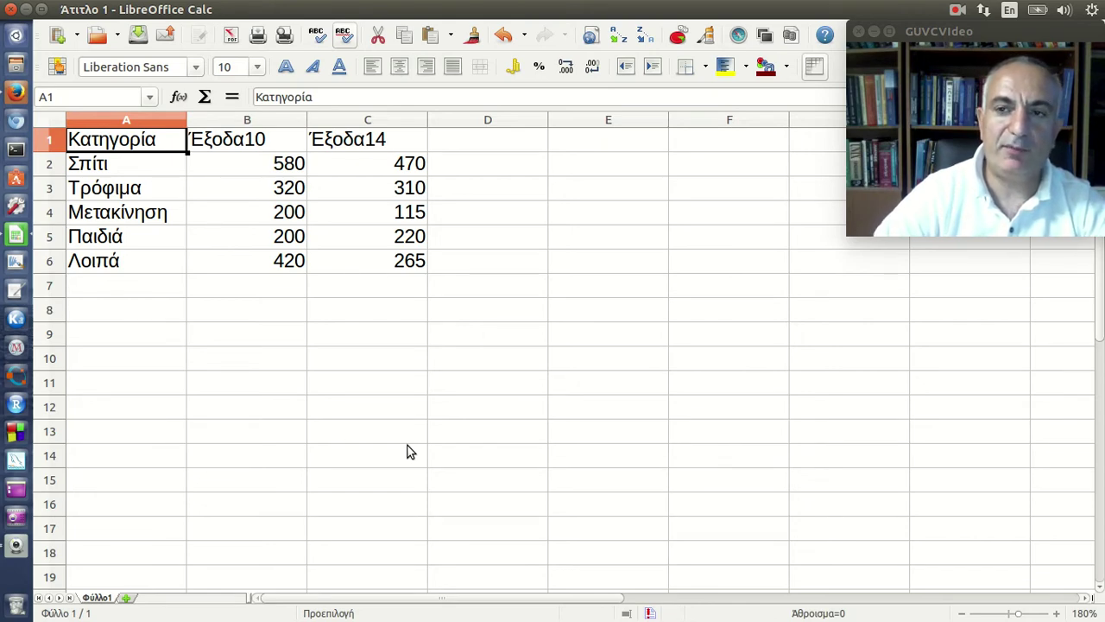
{"action": "left_click", "coordinate": [365, 197]}
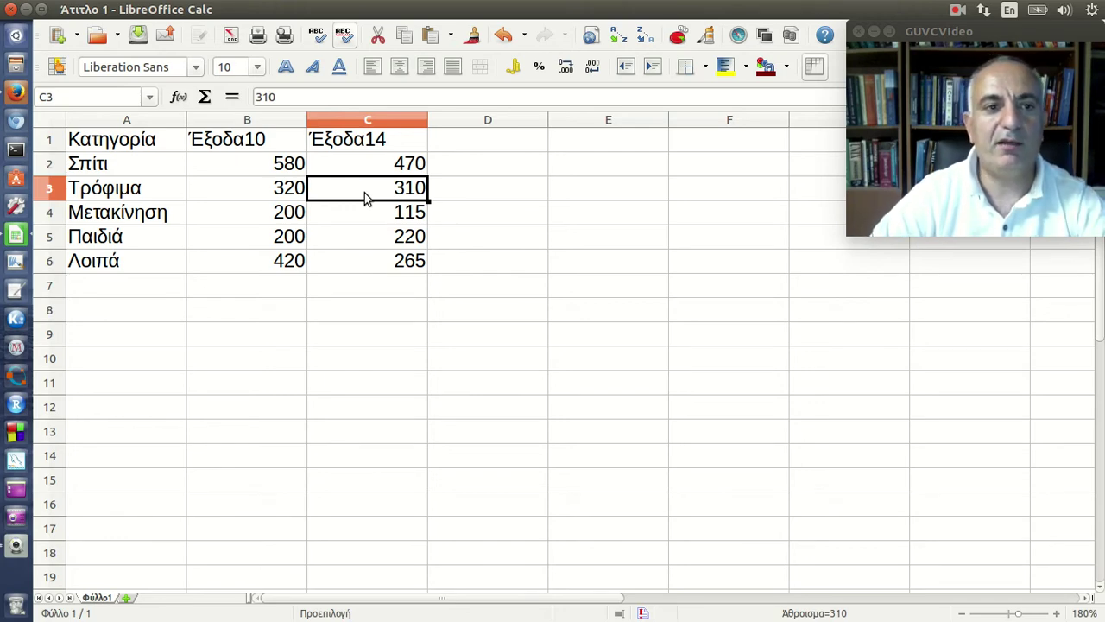
{"action": "left_click", "coordinate": [145, 148]}
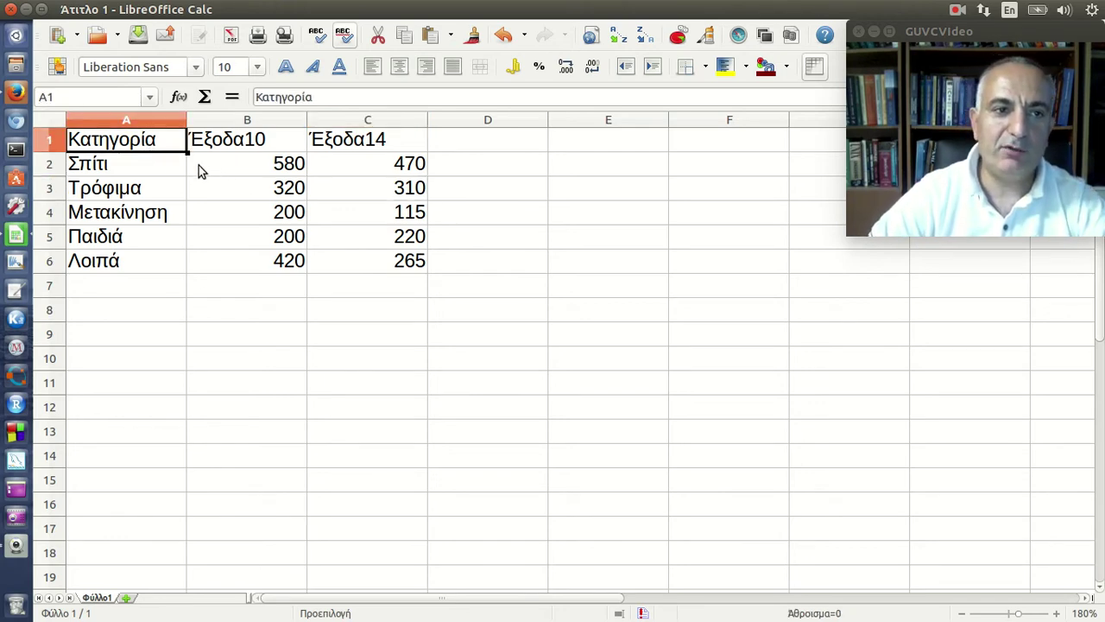
{"action": "left_click", "coordinate": [342, 267]}
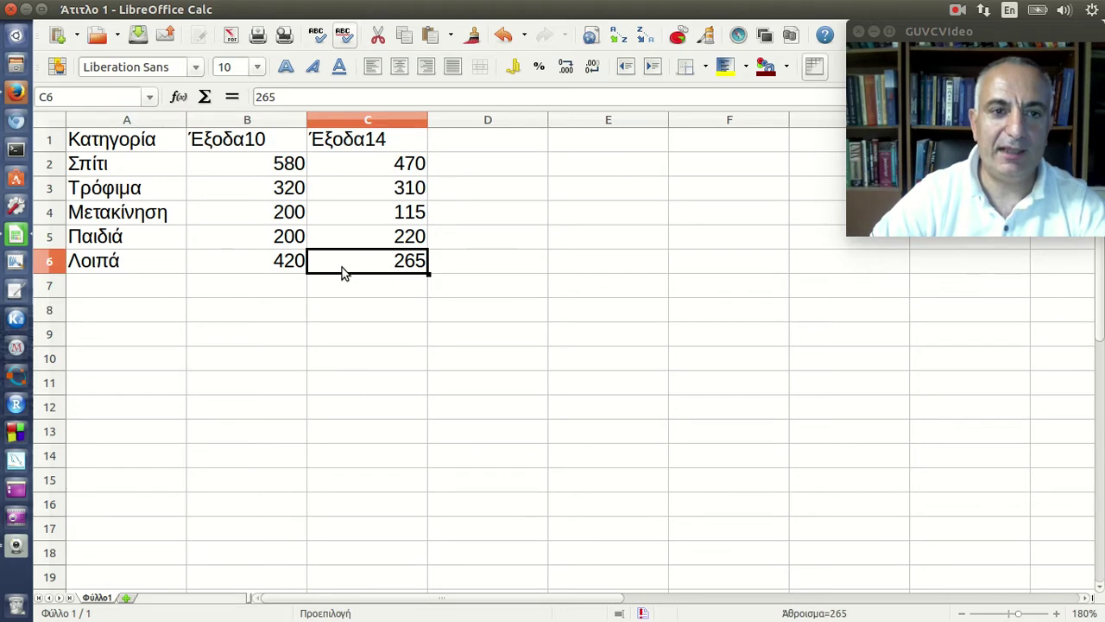
{"action": "left_click", "coordinate": [377, 190]}
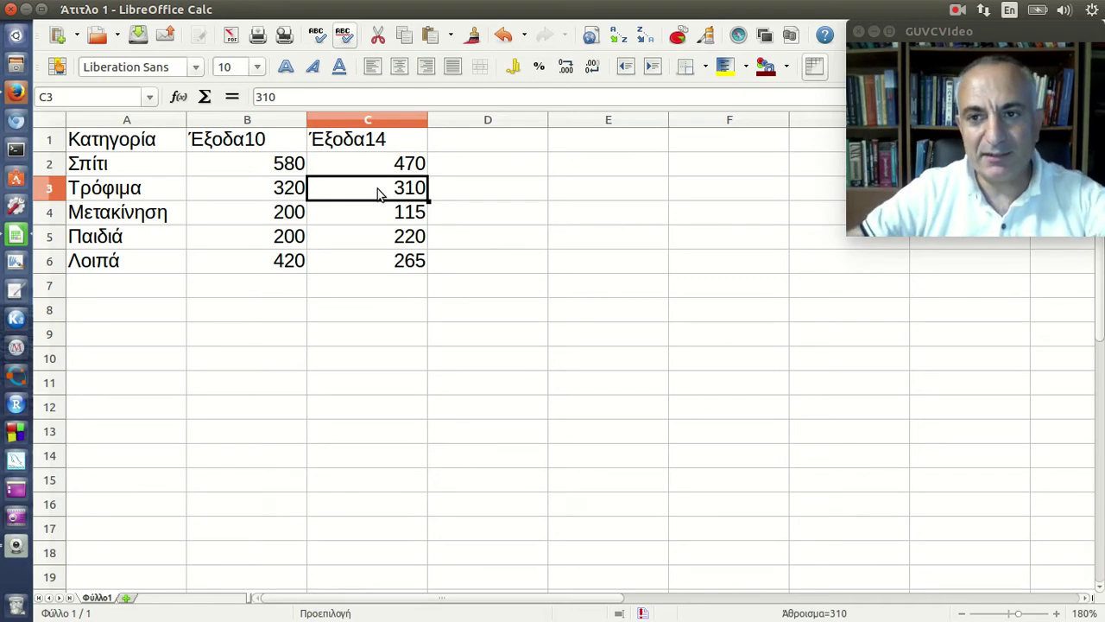
{"action": "left_click", "coordinate": [570, 263]}
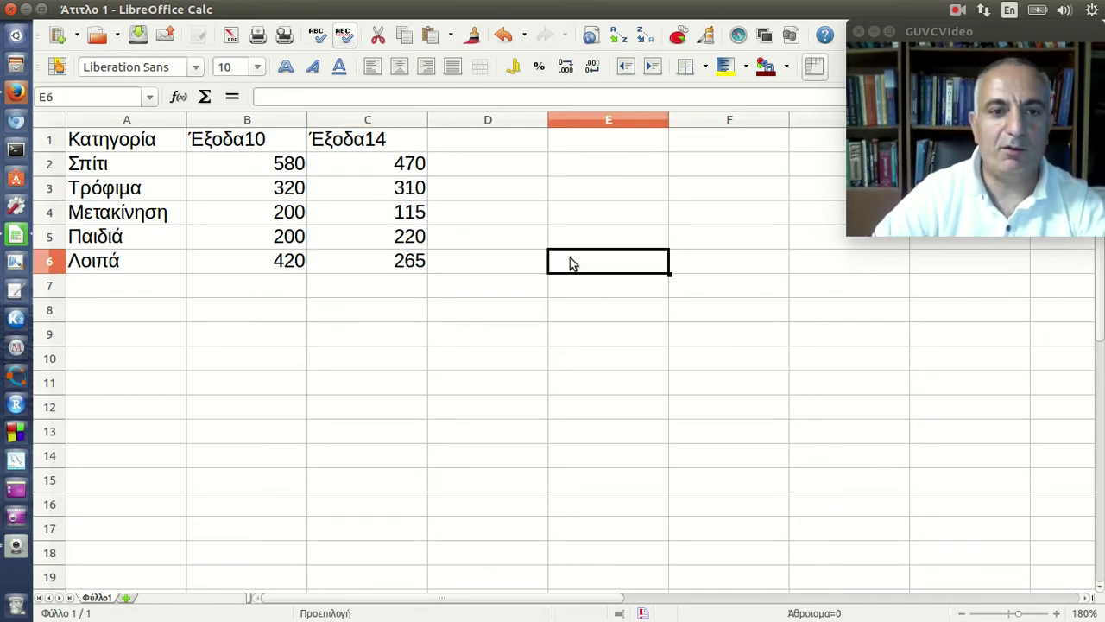
{"action": "left_click", "coordinate": [406, 190]}
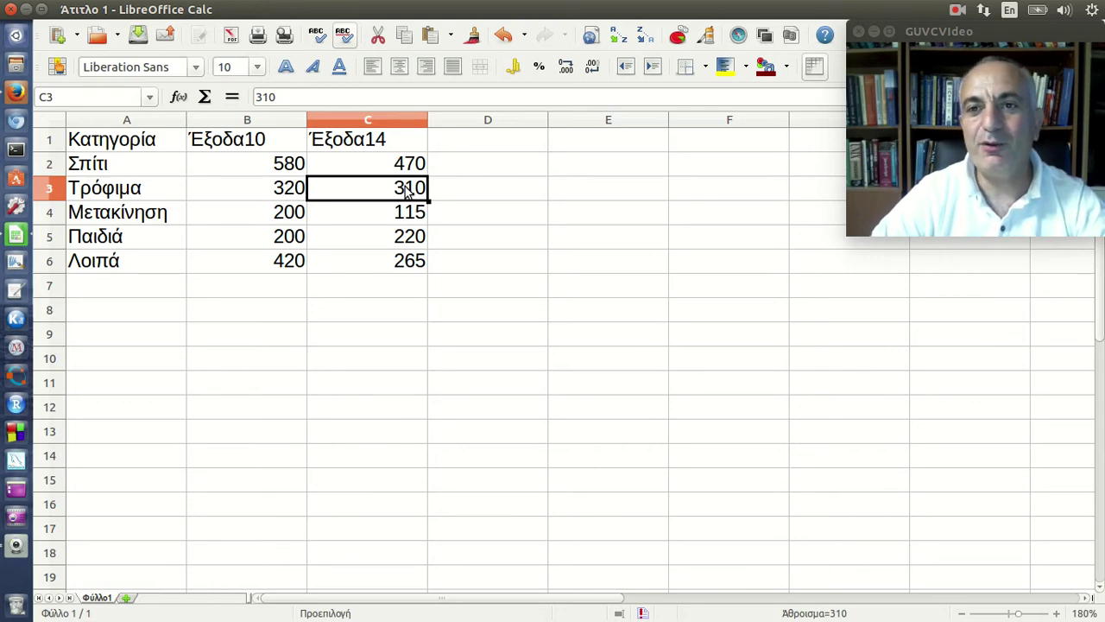
- Insert a chart from the table, preview the stacked variants, then settle on Normal column
{"action": "left_click", "coordinate": [678, 36]}
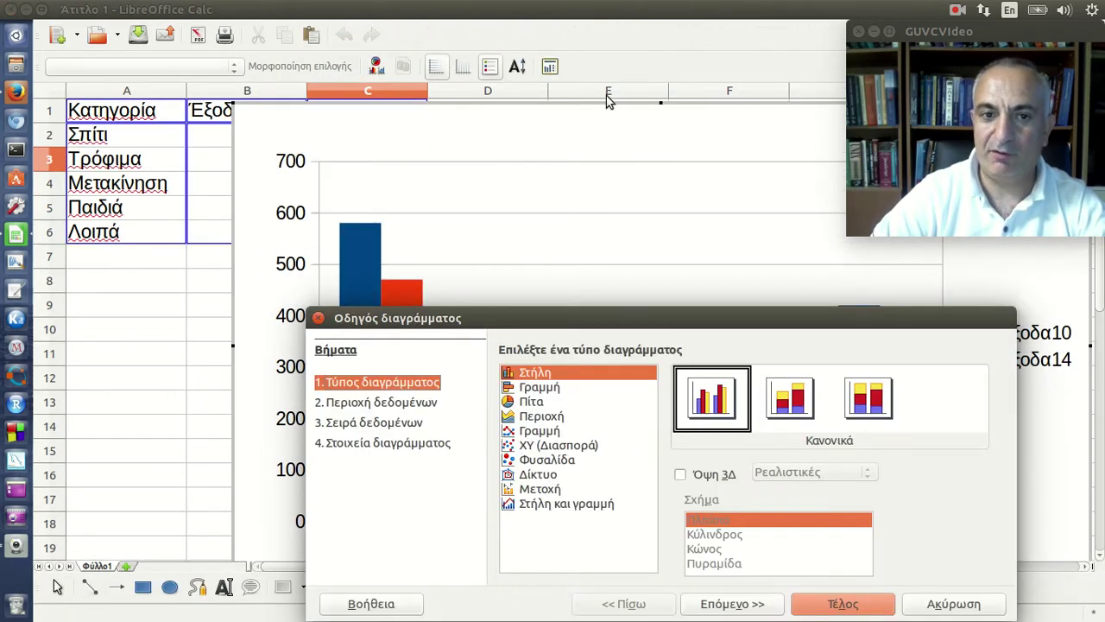
{"action": "left_click_drag", "start_coordinate": [549, 316], "coordinate": [521, 245]}
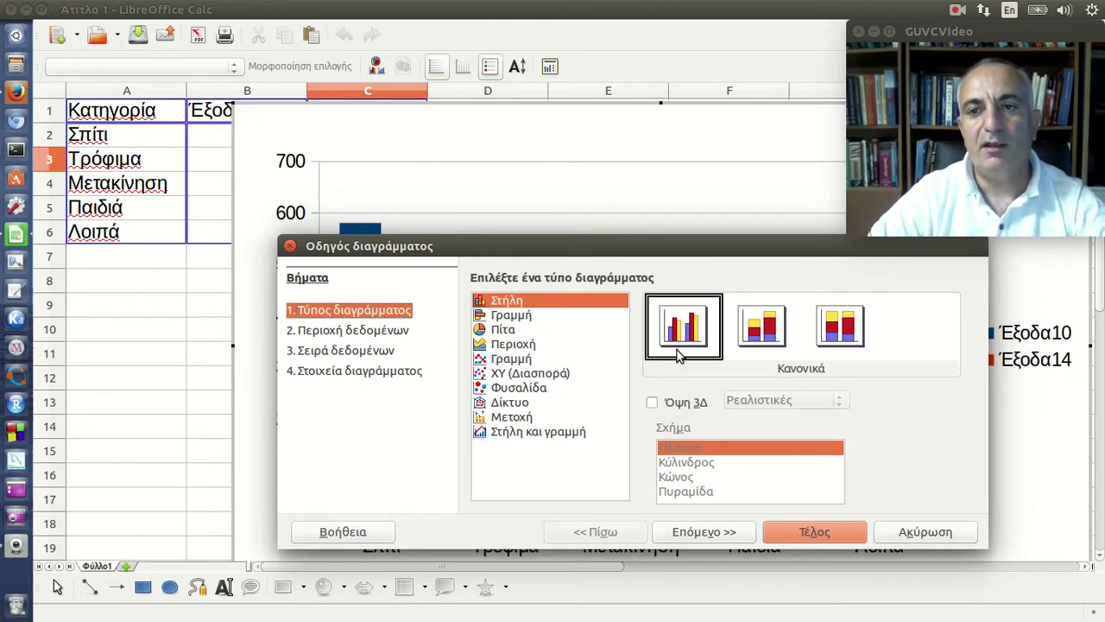
{"action": "left_click", "coordinate": [763, 345]}
{"action": "left_click", "coordinate": [842, 345]}
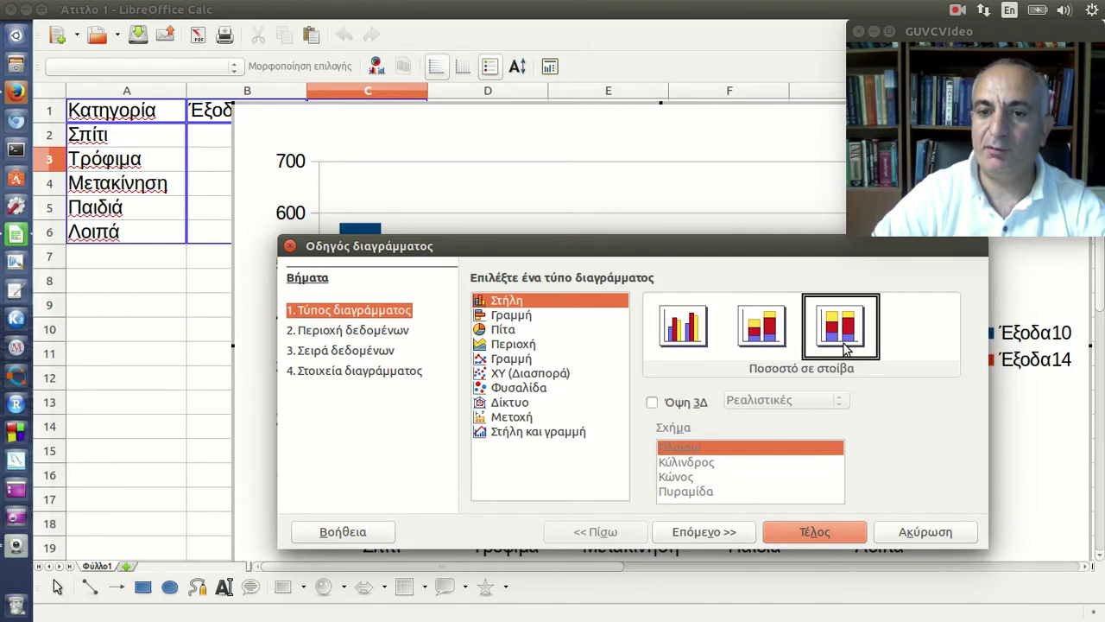
{"action": "left_click", "coordinate": [693, 350]}
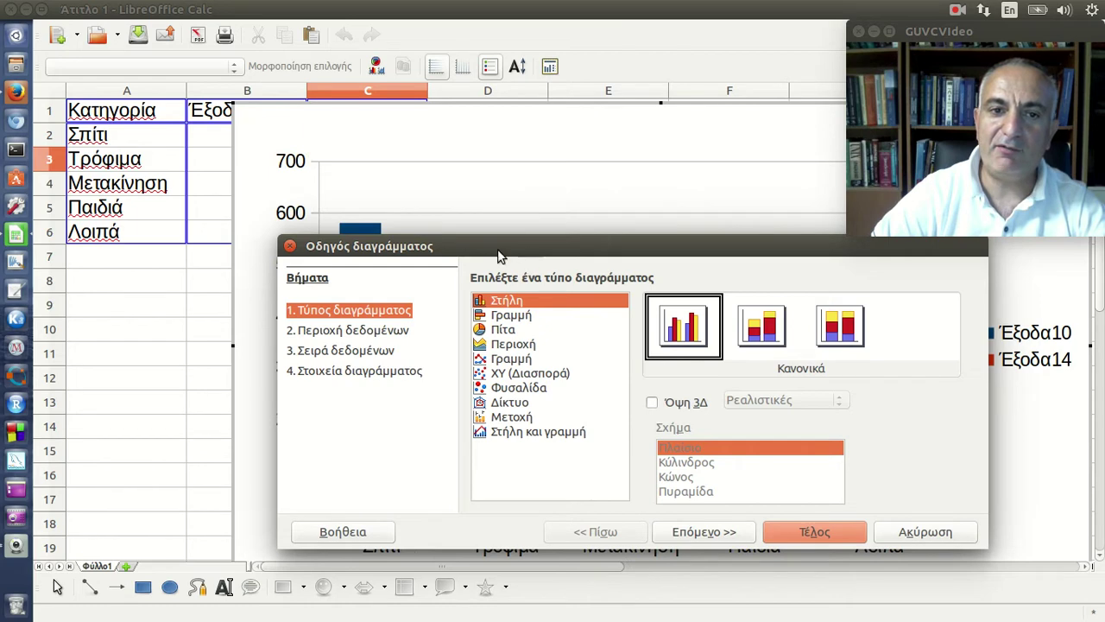
{"action": "left_click_drag", "start_coordinate": [498, 255], "coordinate": [757, 256]}
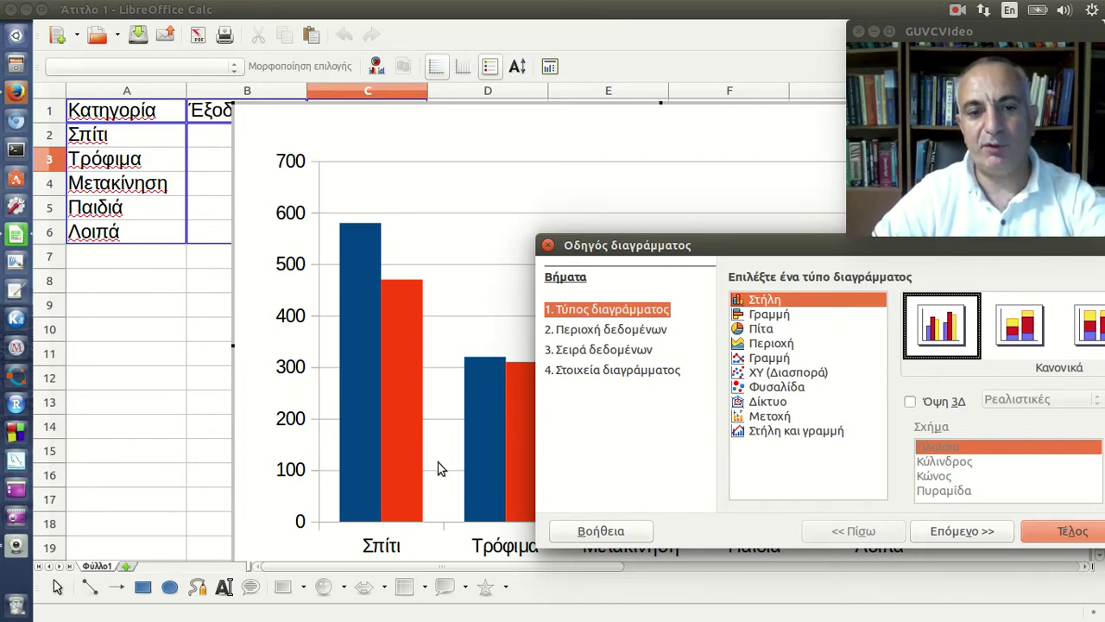
{"action": "left_click_drag", "start_coordinate": [604, 255], "coordinate": [686, 242]}
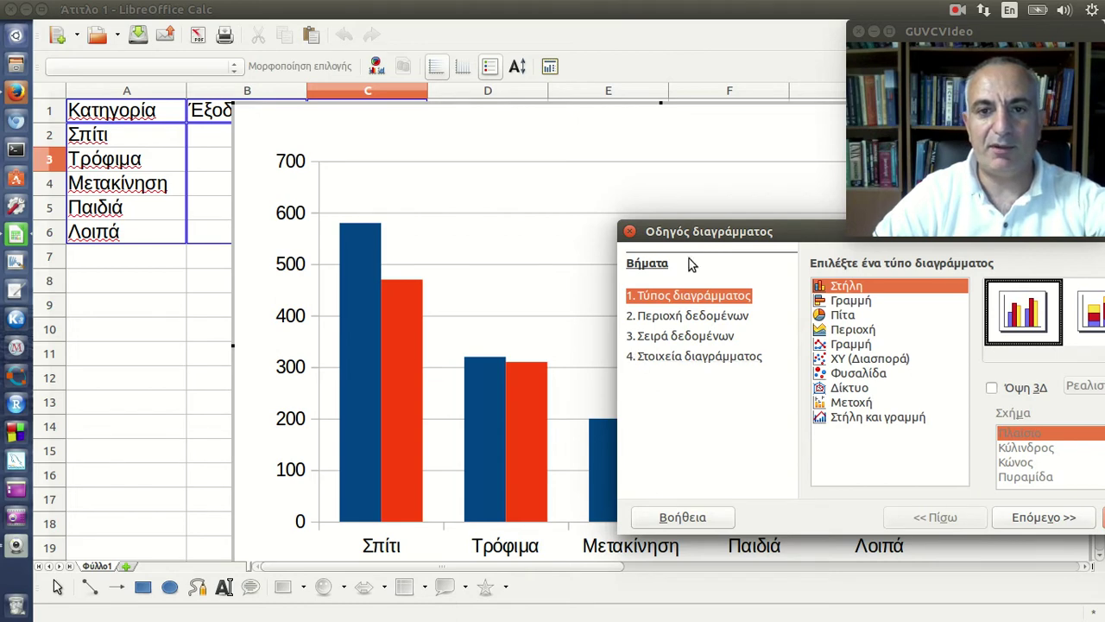
{"action": "mouse_move", "coordinate": [696, 231]}
{"action": "left_mouse_down"}
{"action": "mouse_move", "coordinate": [655, 132]}
{"action": "mouse_move", "coordinate": [298, 214]}
{"action": "left_mouse_up"}
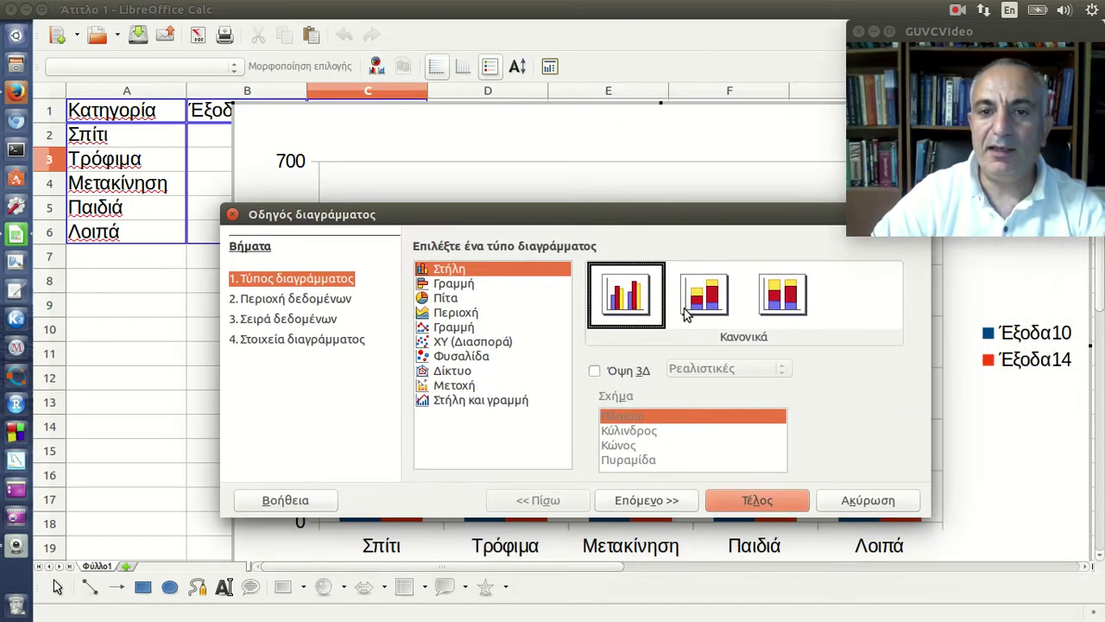
- Preview the stacked column subtype and reconnect to the lab-econ wired network
{"action": "left_click", "coordinate": [696, 298]}
{"action": "mouse_move", "coordinate": [427, 217]}
{"action": "left_mouse_down"}
{"action": "mouse_move", "coordinate": [671, 230]}
{"action": "mouse_move", "coordinate": [810, 252]}
{"action": "left_mouse_up"}
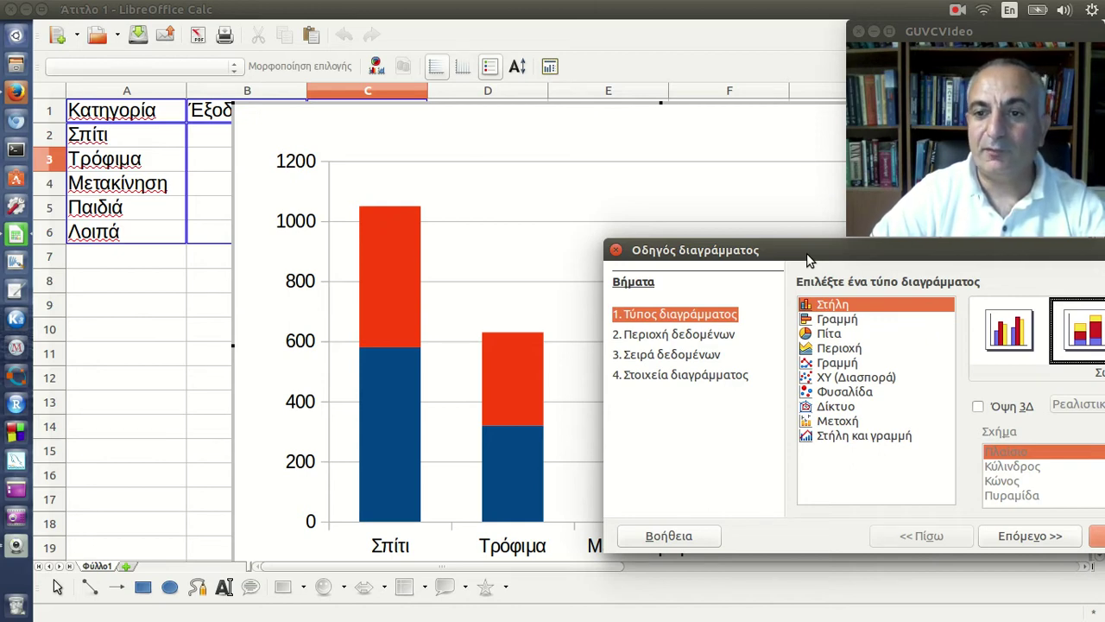
{"action": "left_click", "coordinate": [983, 9]}
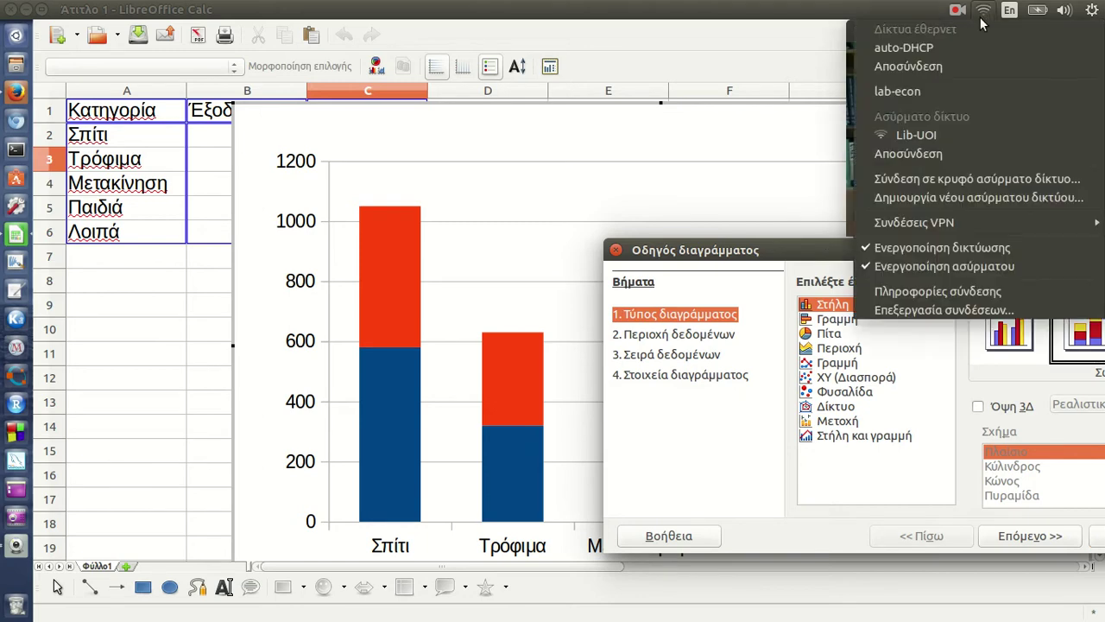
{"action": "left_click", "coordinate": [933, 89]}
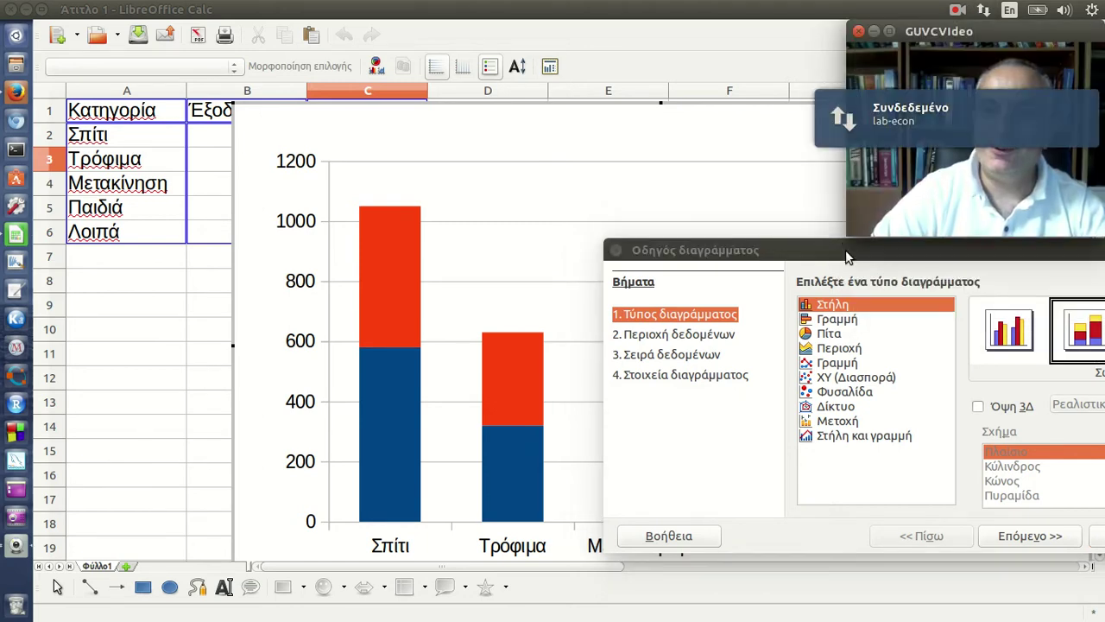
- Return to the Normal column subtype and finish the side-by-side column chart
{"action": "left_click", "coordinate": [845, 249]}
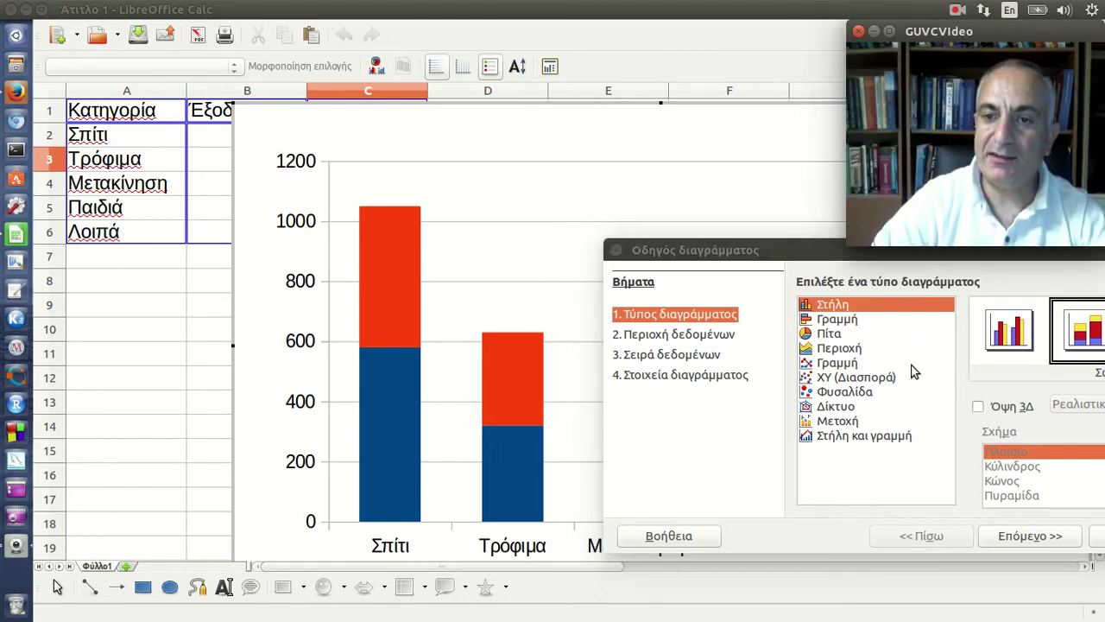
{"action": "left_click_drag", "start_coordinate": [830, 256], "coordinate": [666, 219]}
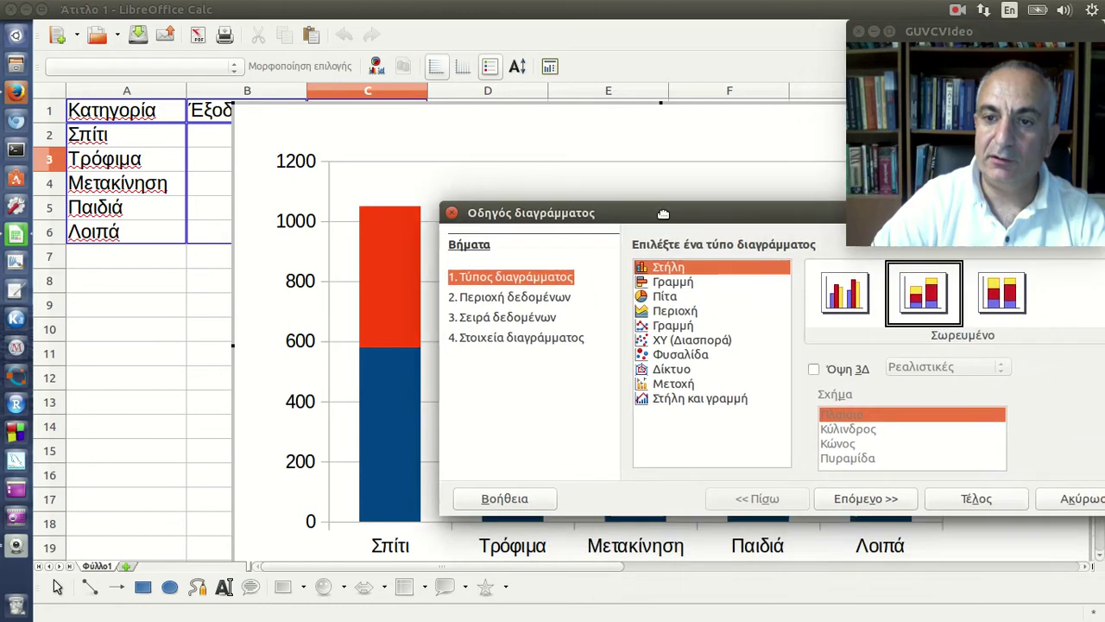
{"action": "left_click", "coordinate": [830, 308]}
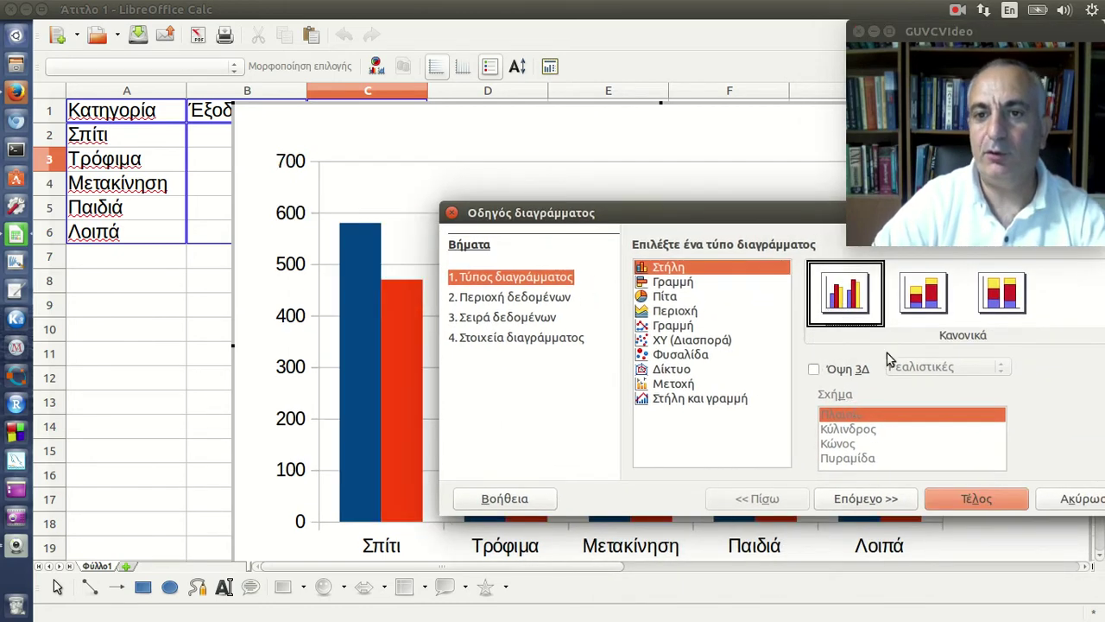
{"action": "left_click", "coordinate": [983, 505]}
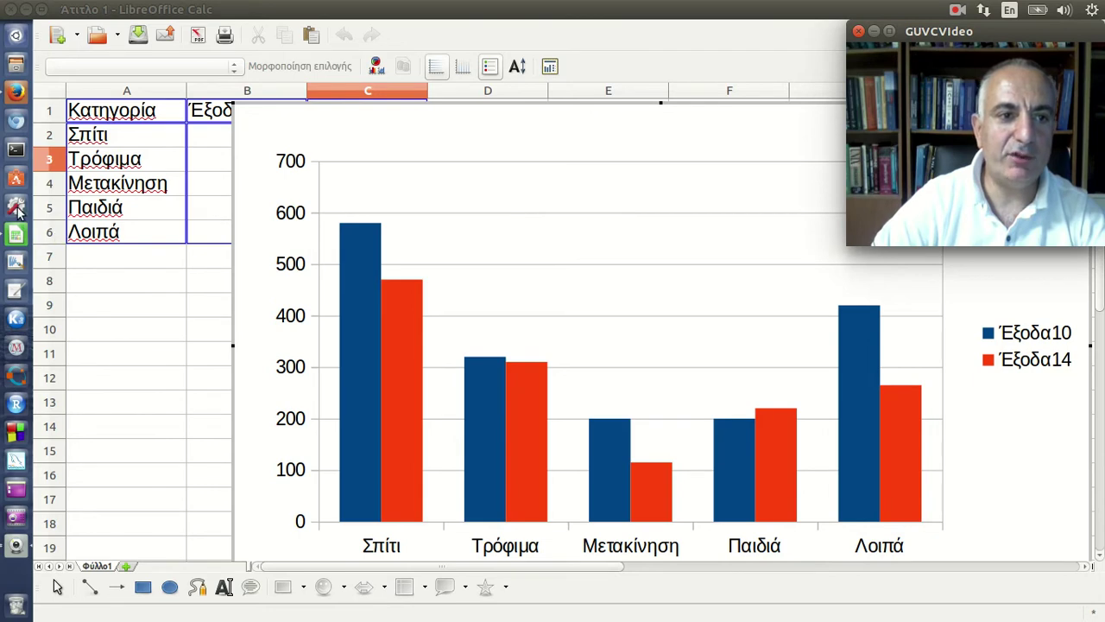
- Check the reference bar chart in Firefox, then return to the Calc spreadsheet
{"action": "left_click", "coordinate": [15, 93]}
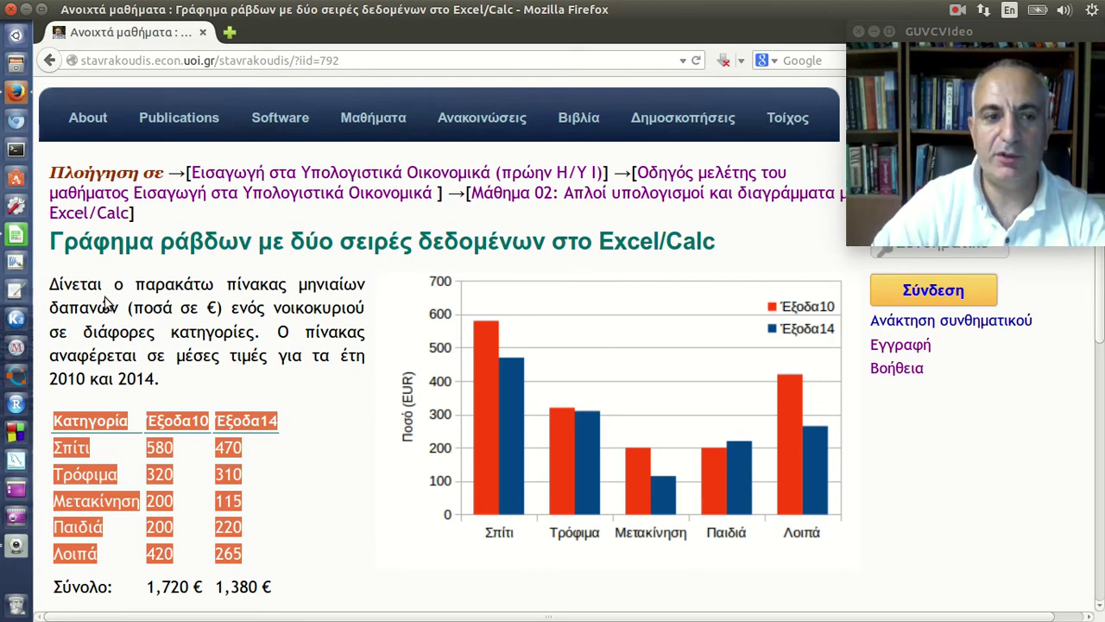
{"action": "left_click", "coordinate": [17, 244]}
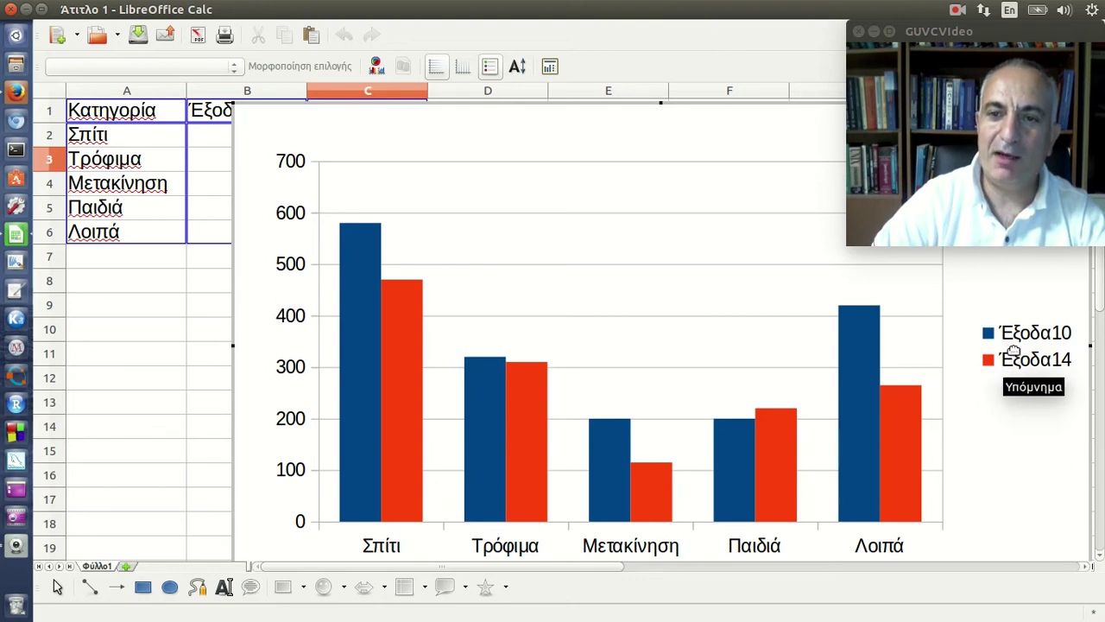
- Move the legend into the upper middle of the plot and title the Y axis 'Ποσό (EUR)'
{"action": "left_click", "coordinate": [1004, 352]}
{"action": "mouse_move", "coordinate": [1021, 331]}
{"action": "left_mouse_down"}
{"action": "mouse_move", "coordinate": [765, 179]}
{"action": "mouse_move", "coordinate": [710, 303]}
{"action": "left_mouse_up"}
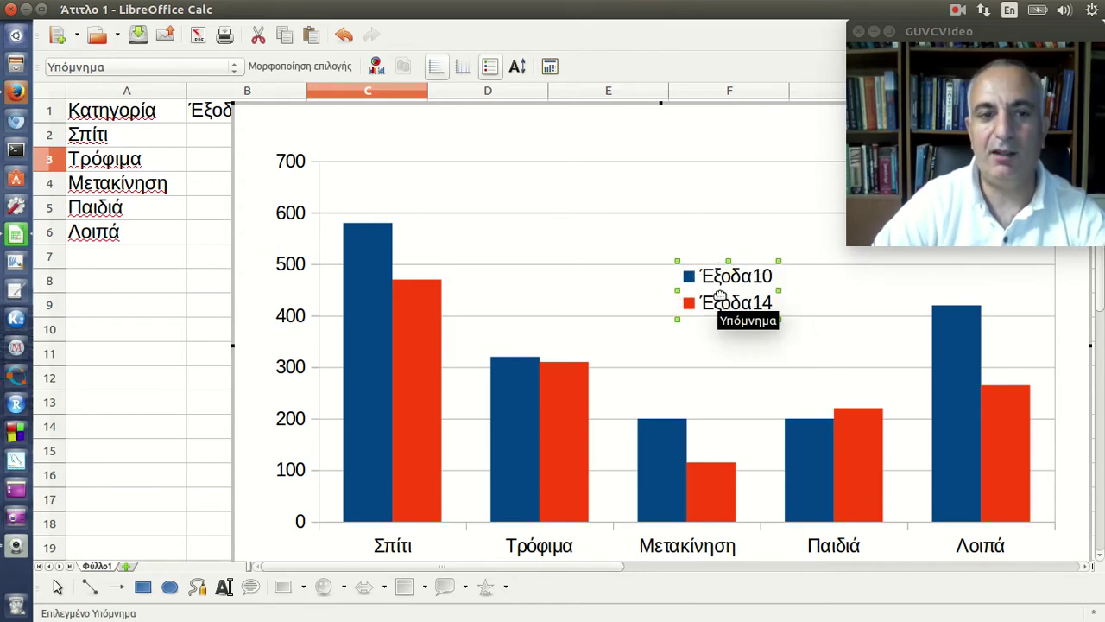
{"action": "right_click", "coordinate": [266, 300]}
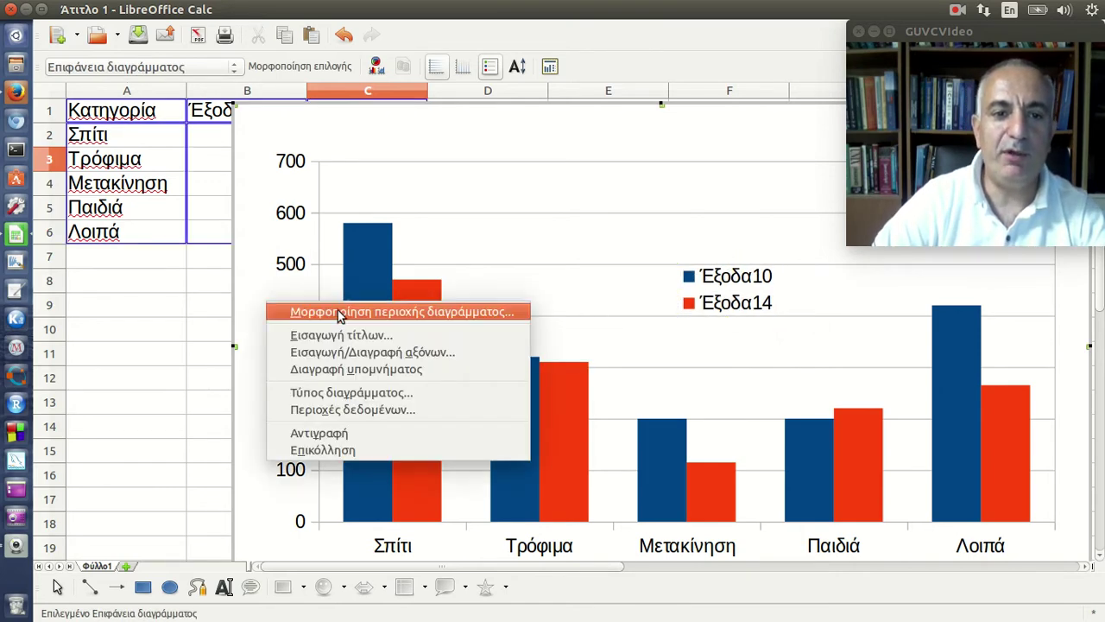
{"action": "left_click", "coordinate": [404, 335]}
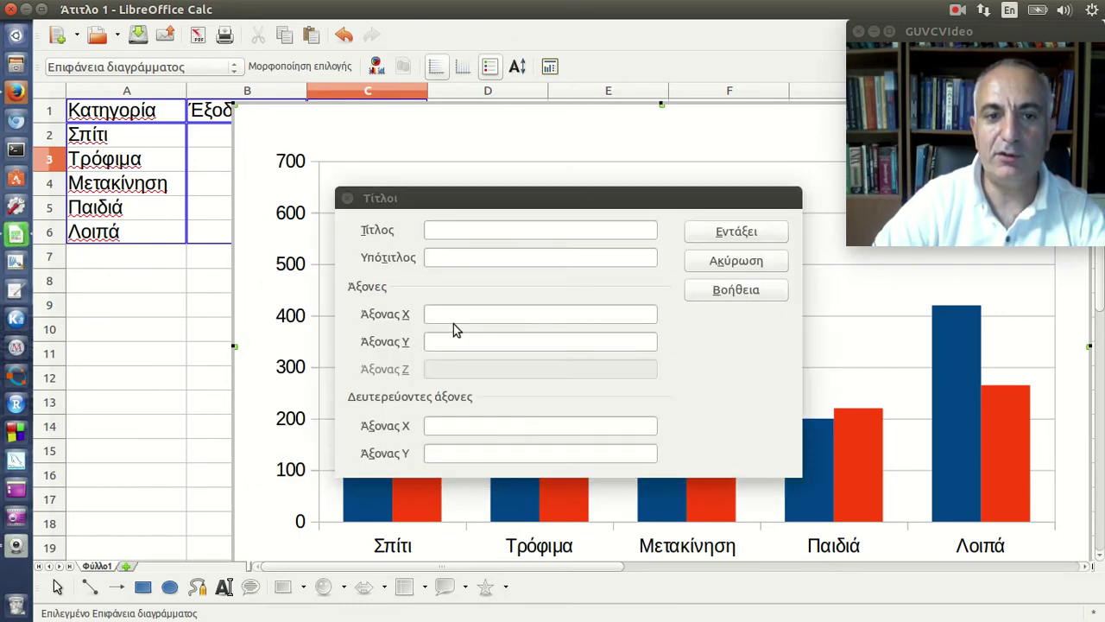
{"action": "left_click", "coordinate": [460, 342]}
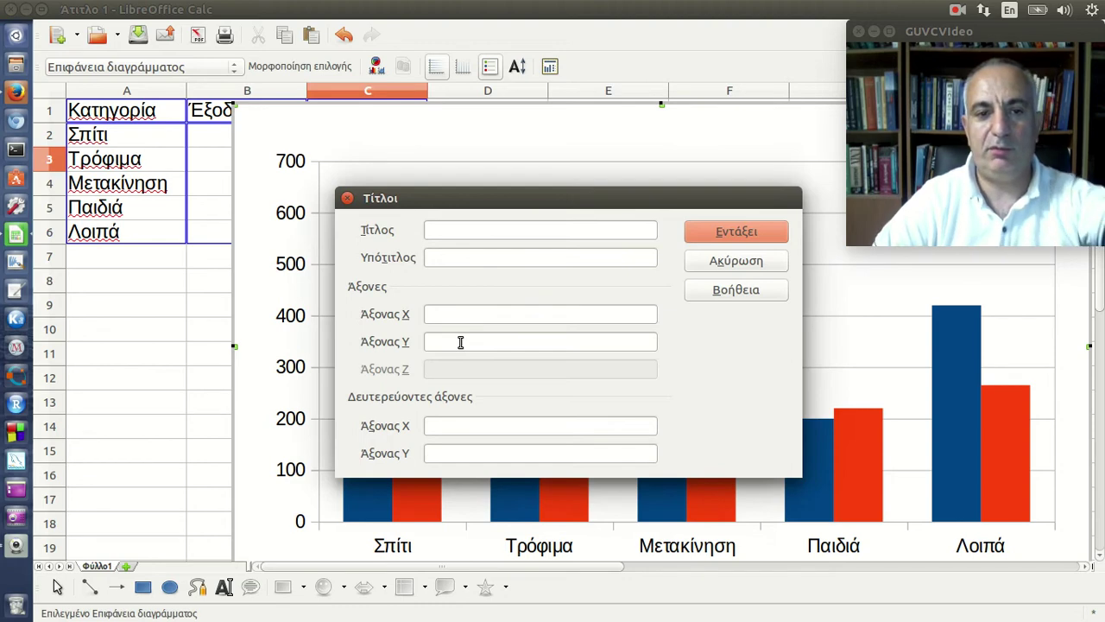
{"action": "type", "text": "Po"}
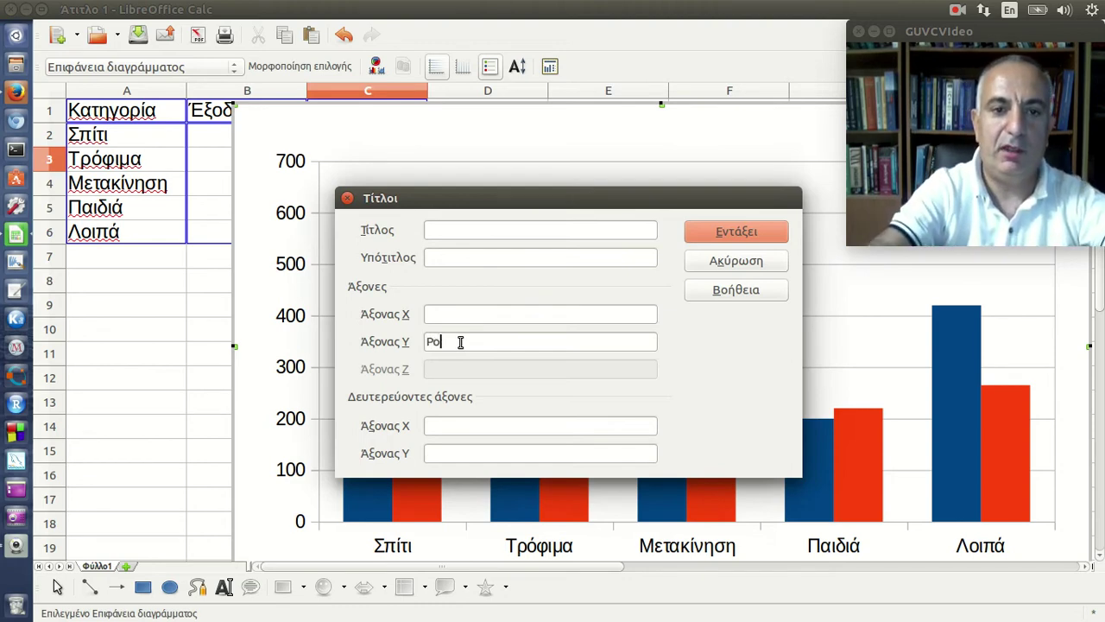
{"action": "key", "text": "BackSpace"}
{"action": "key", "text": "BackSpace"}
{"action": "type", "text": "Ποσό (EUR"}
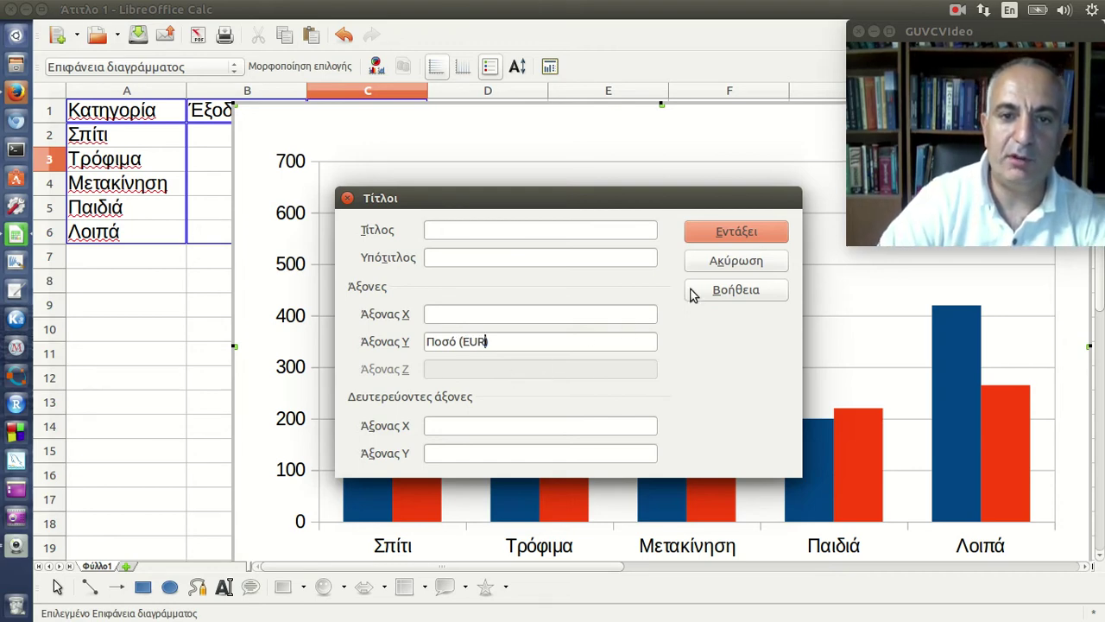
{"action": "left_click", "coordinate": [735, 231]}
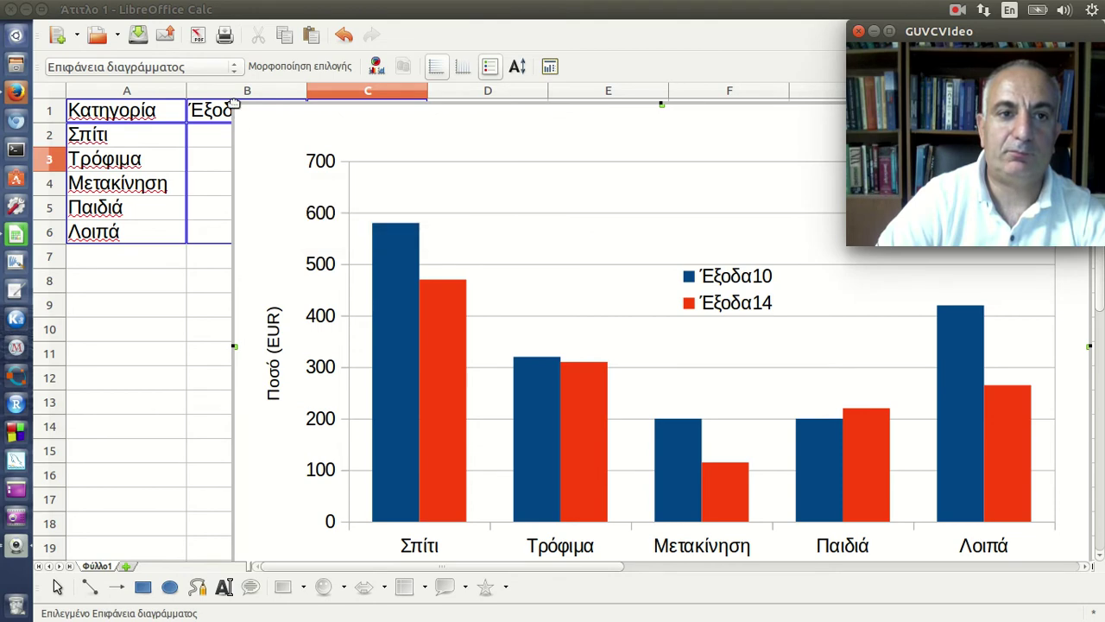
- Shrink the chart to reveal the table values and place the legend at its top right
{"action": "left_click", "coordinate": [216, 310]}
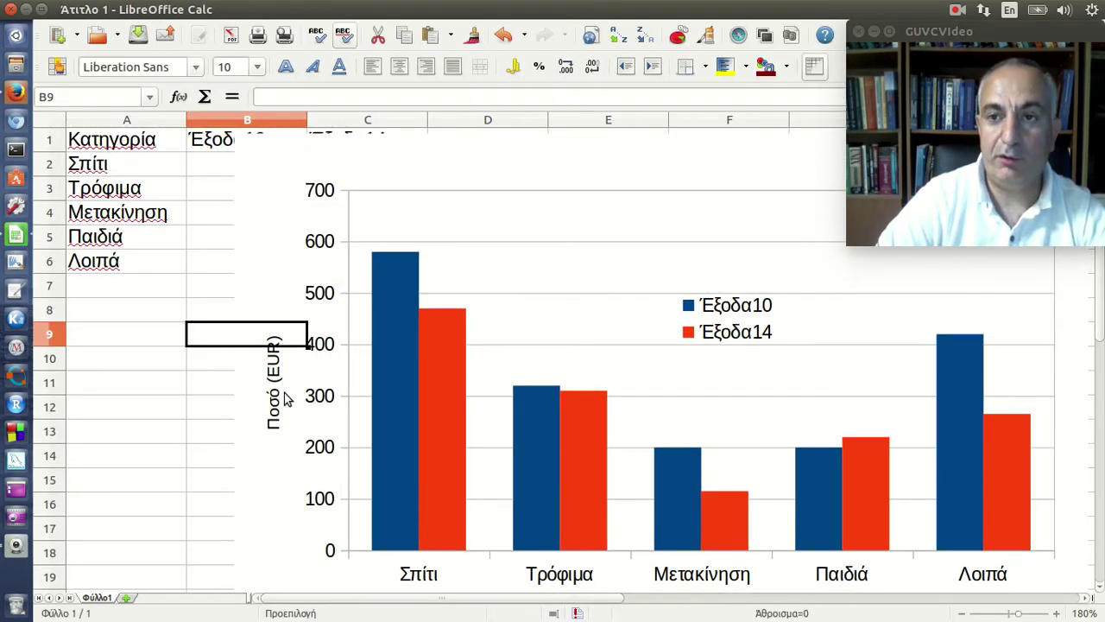
{"action": "left_click", "coordinate": [289, 225]}
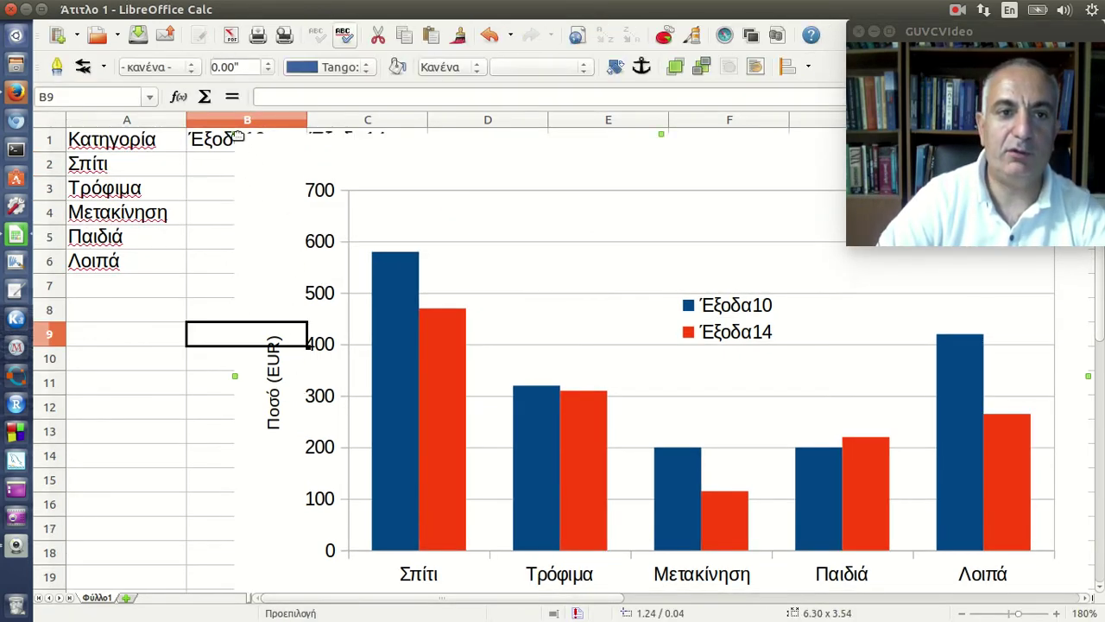
{"action": "key", "text": "ctrl+z"}
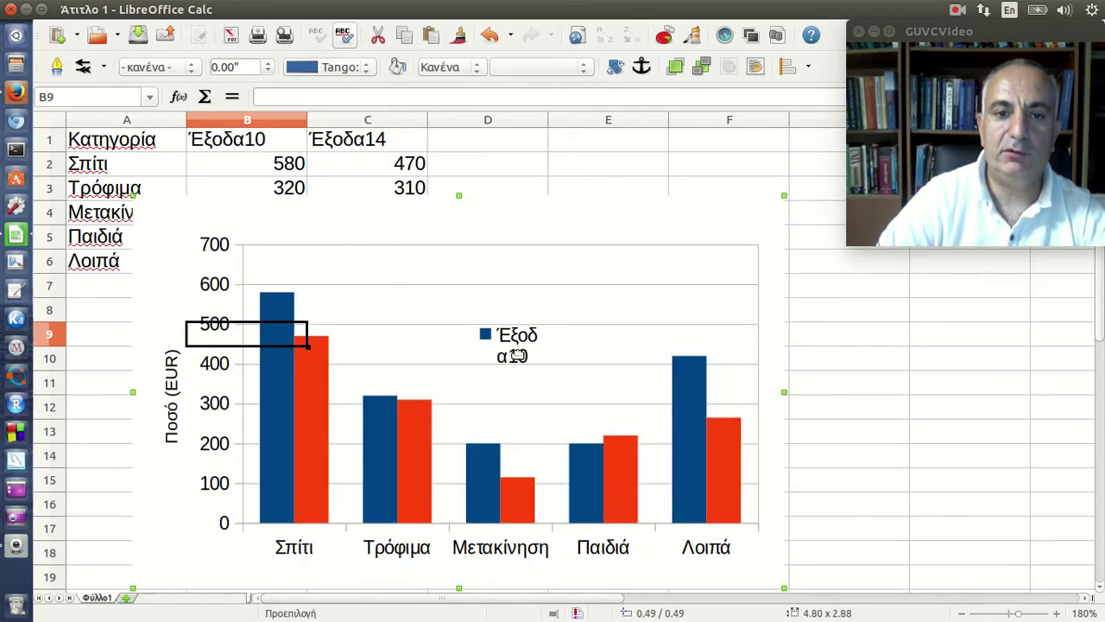
{"action": "double_click", "coordinate": [516, 356]}
{"action": "left_click", "coordinate": [526, 329]}
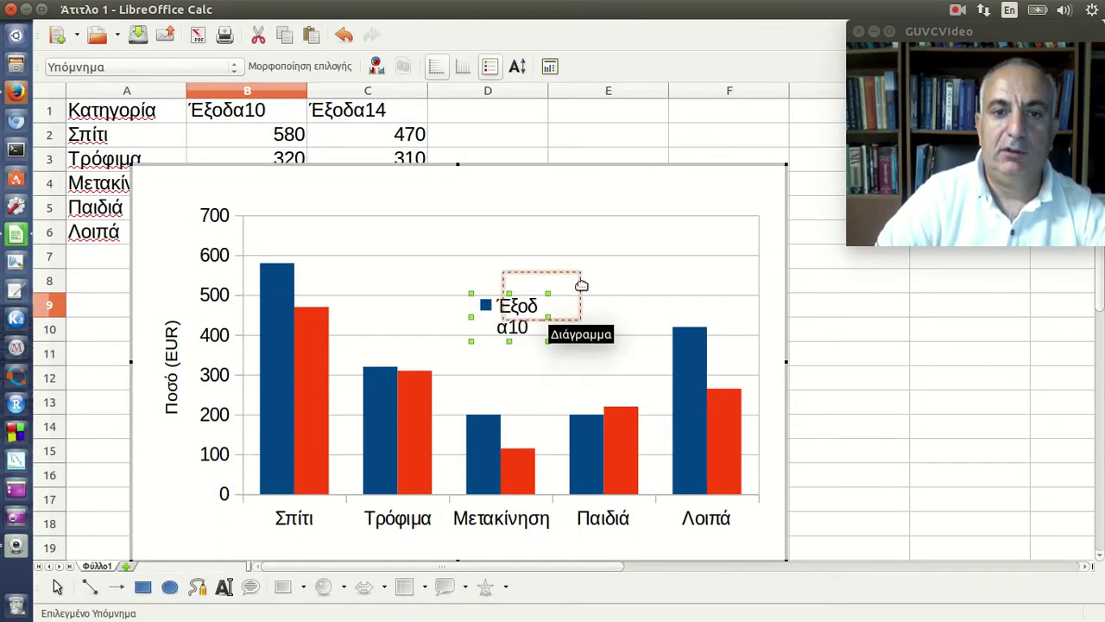
{"action": "mouse_move", "coordinate": [581, 285]}
{"action": "left_mouse_down"}
{"action": "mouse_move", "coordinate": [688, 230]}
{"action": "mouse_move", "coordinate": [743, 253]}
{"action": "left_mouse_up"}
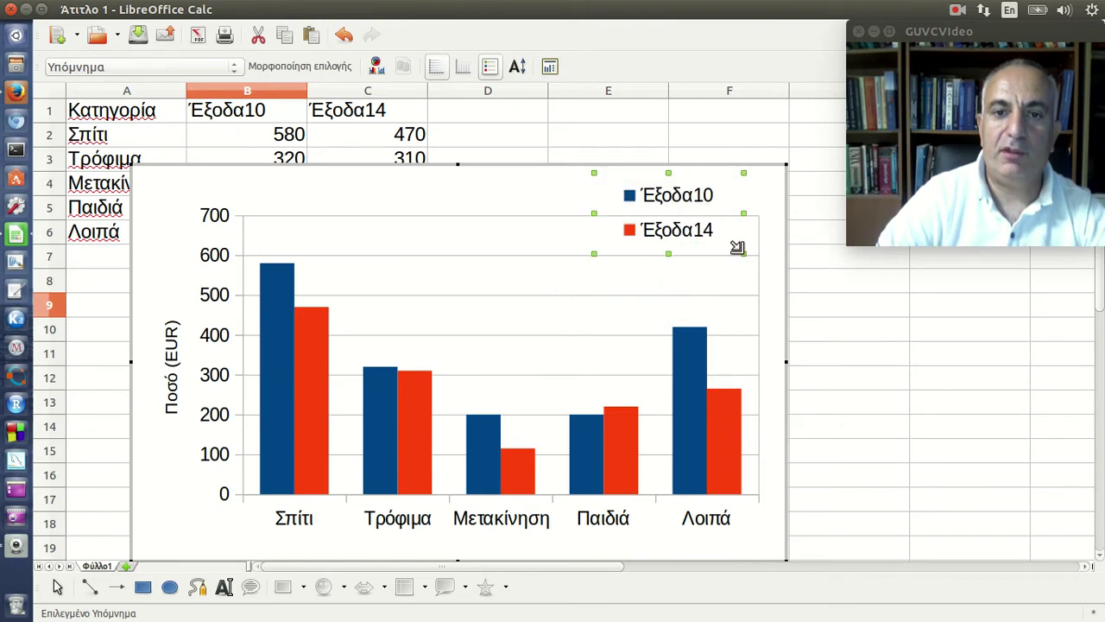
{"action": "left_click", "coordinate": [773, 274]}
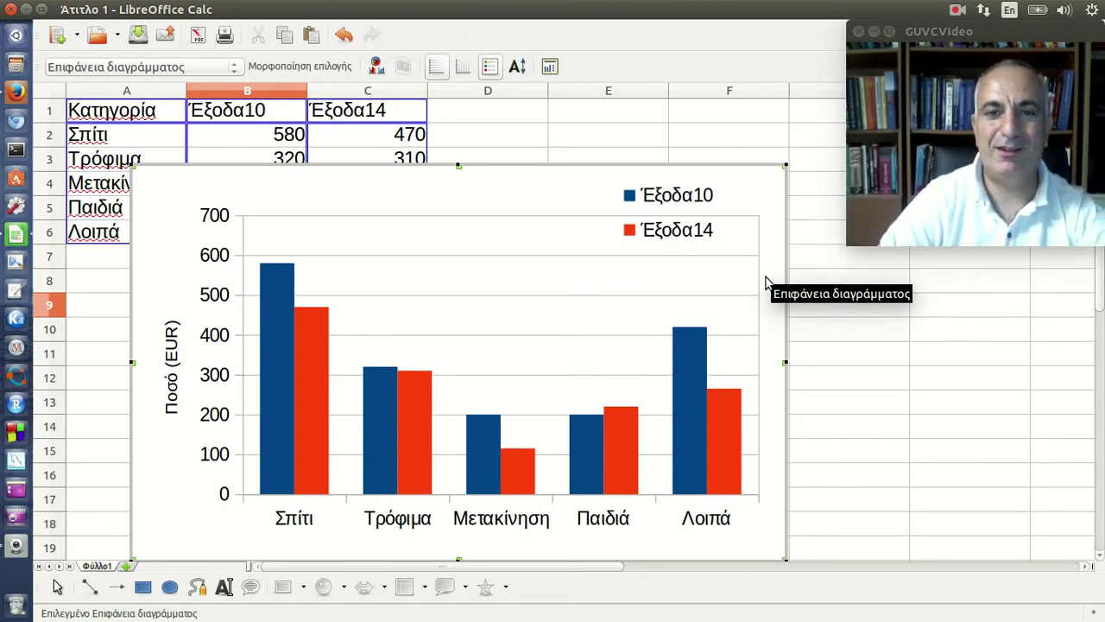
- Delete the old chart from the sheet
{"action": "left_click", "coordinate": [834, 329]}
{"action": "left_click", "coordinate": [779, 276]}
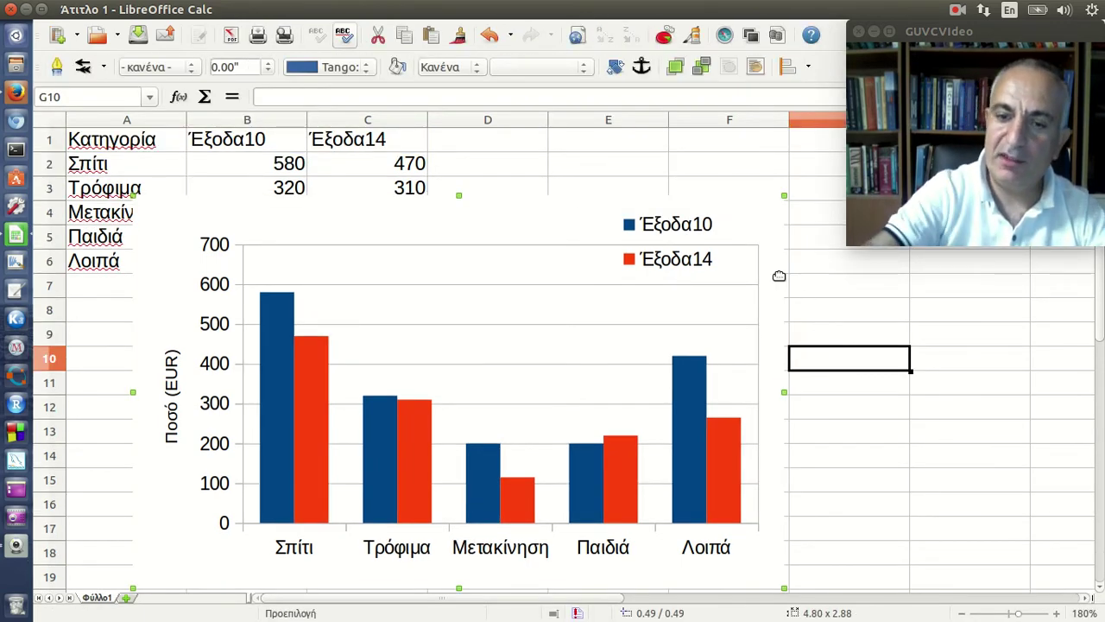
{"action": "key", "text": "Delete"}
- Insert a new Column chart from the expense table and advance to the data range step
{"action": "left_click", "coordinate": [417, 226]}
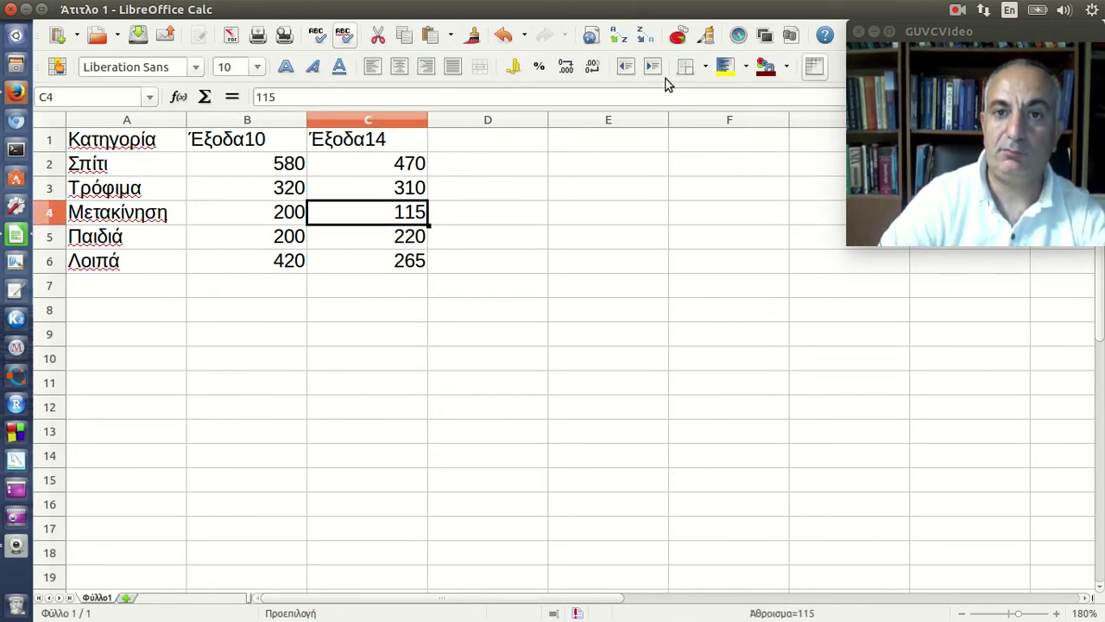
{"action": "left_click", "coordinate": [678, 36]}
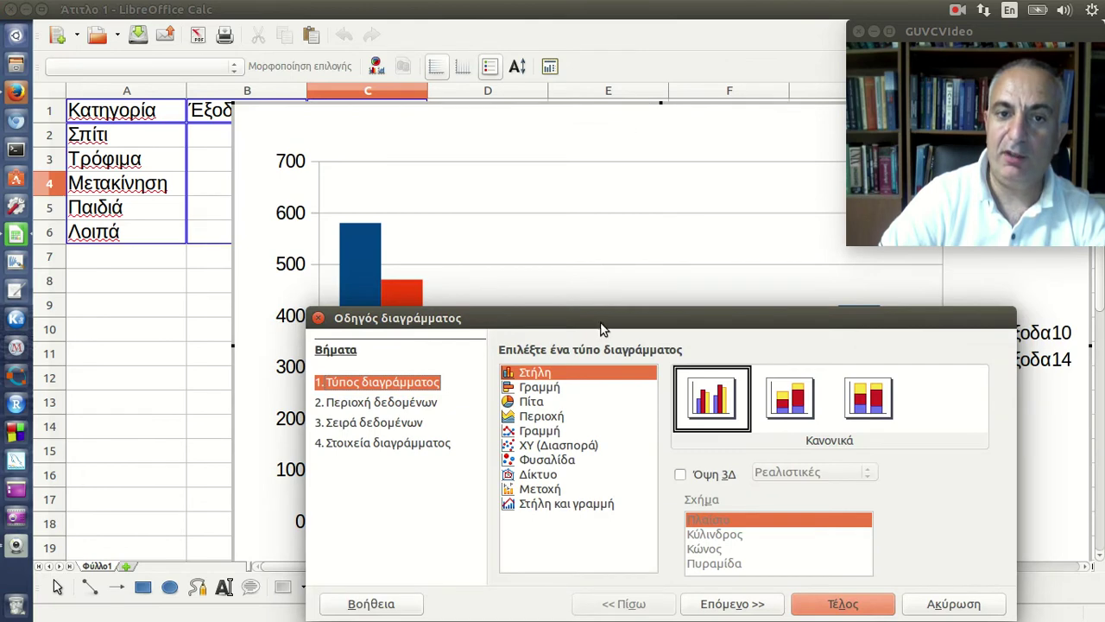
{"action": "left_click_drag", "start_coordinate": [603, 329], "coordinate": [521, 194]}
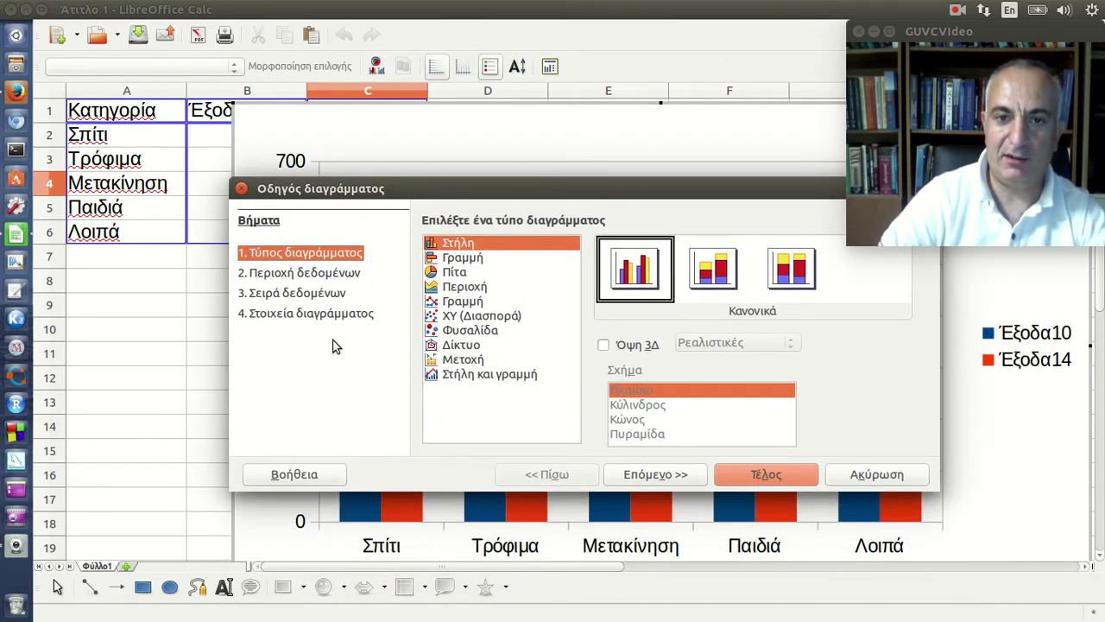
{"action": "left_click", "coordinate": [639, 477]}
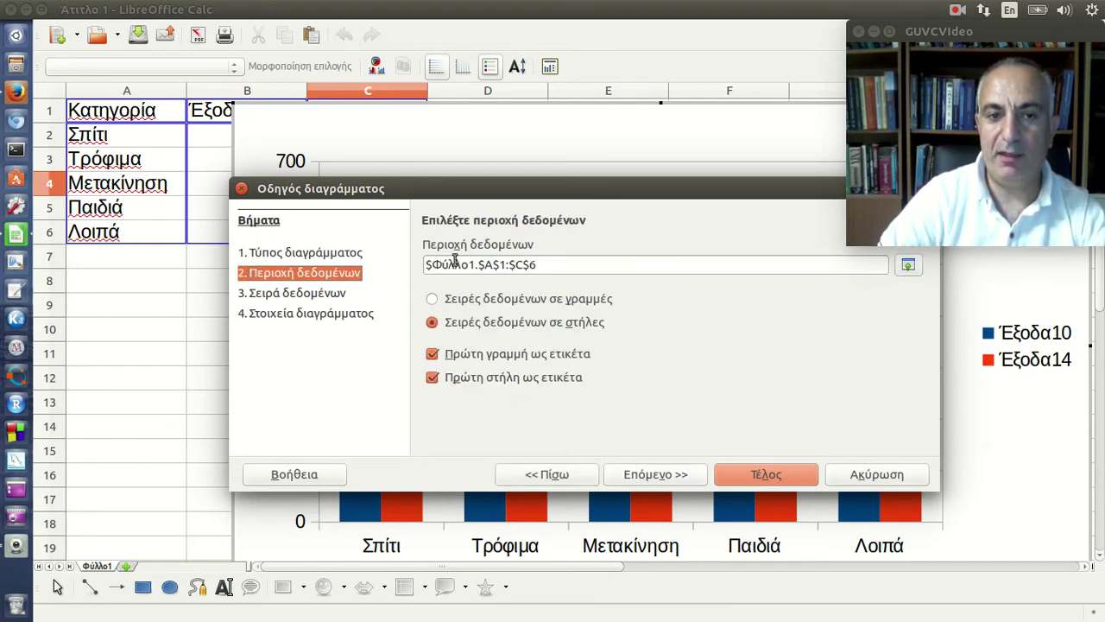
- Keep range $Φύλλο1.$A$1:$C$6 with first row and first column as labels, then advance
{"action": "left_click", "coordinate": [908, 266]}
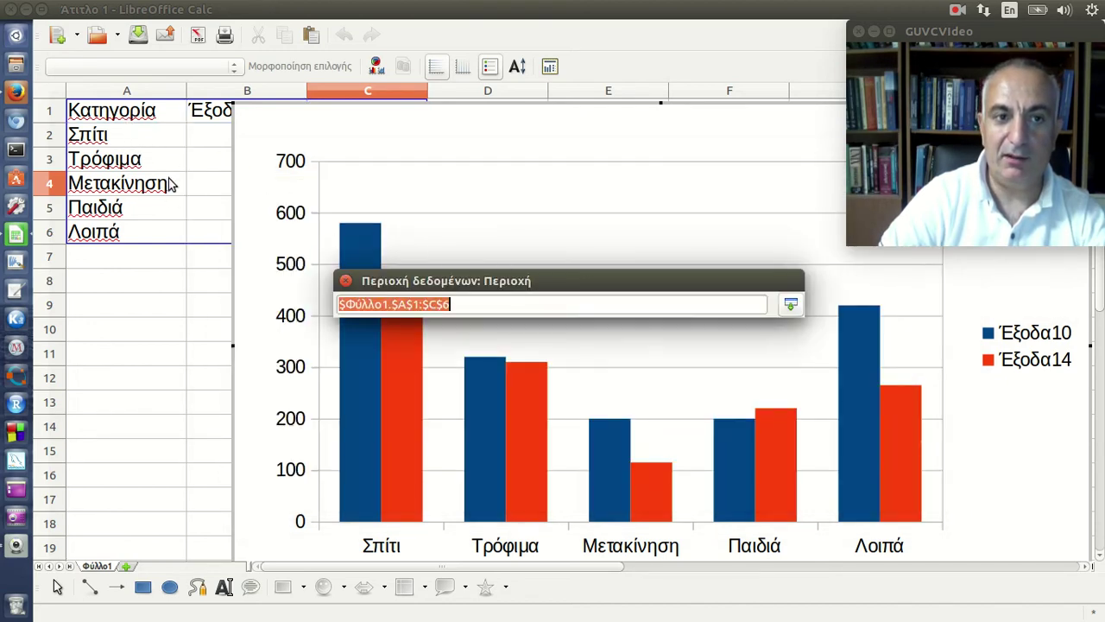
{"action": "mouse_move", "coordinate": [141, 119]}
{"action": "left_mouse_down"}
{"action": "mouse_move", "coordinate": [304, 252]}
{"action": "mouse_move", "coordinate": [358, 264]}
{"action": "left_mouse_up"}
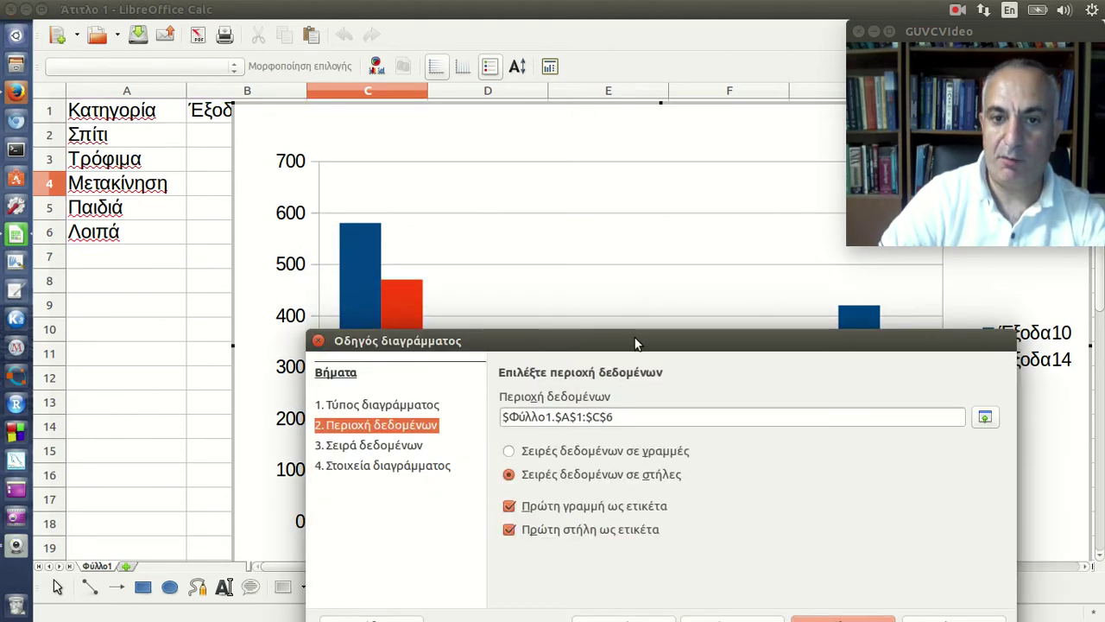
{"action": "left_click_drag", "start_coordinate": [636, 342], "coordinate": [596, 214]}
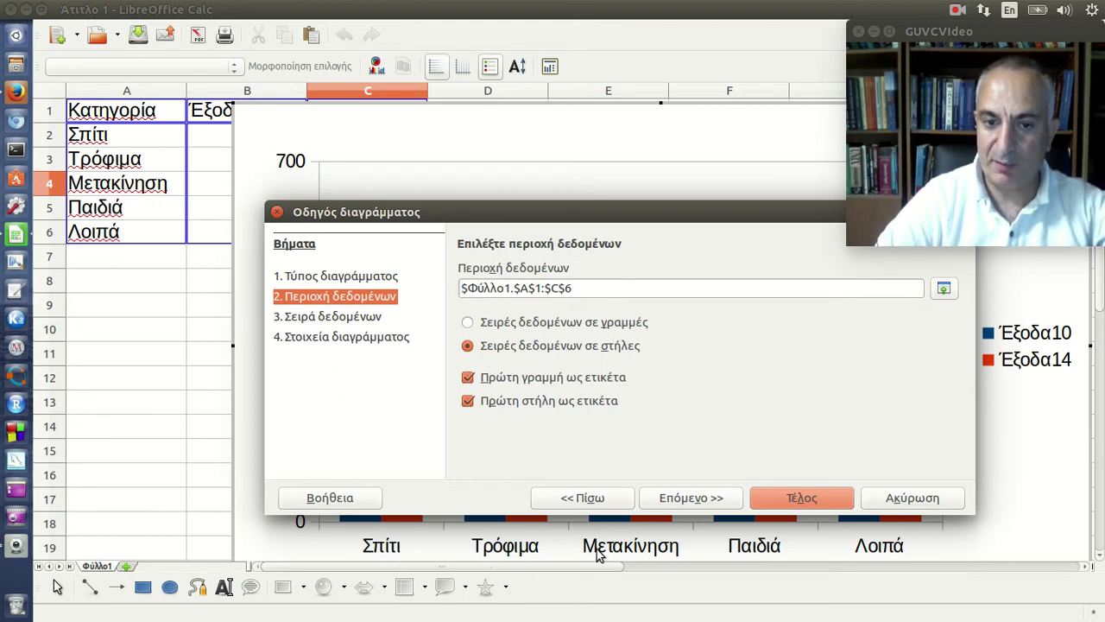
{"action": "left_click", "coordinate": [482, 404]}
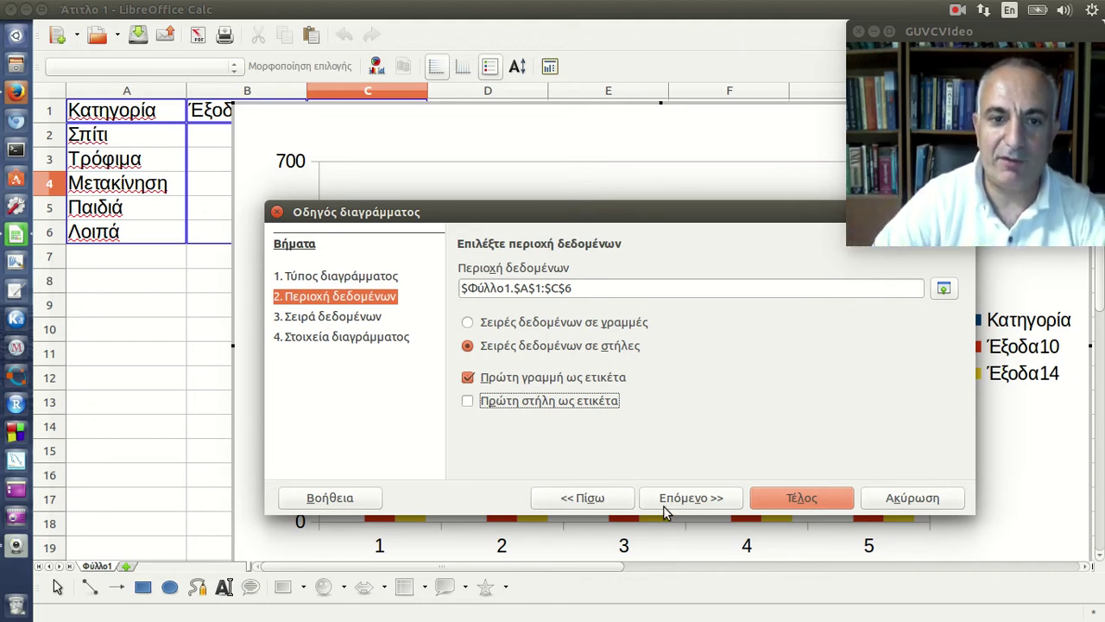
{"action": "left_click", "coordinate": [516, 404]}
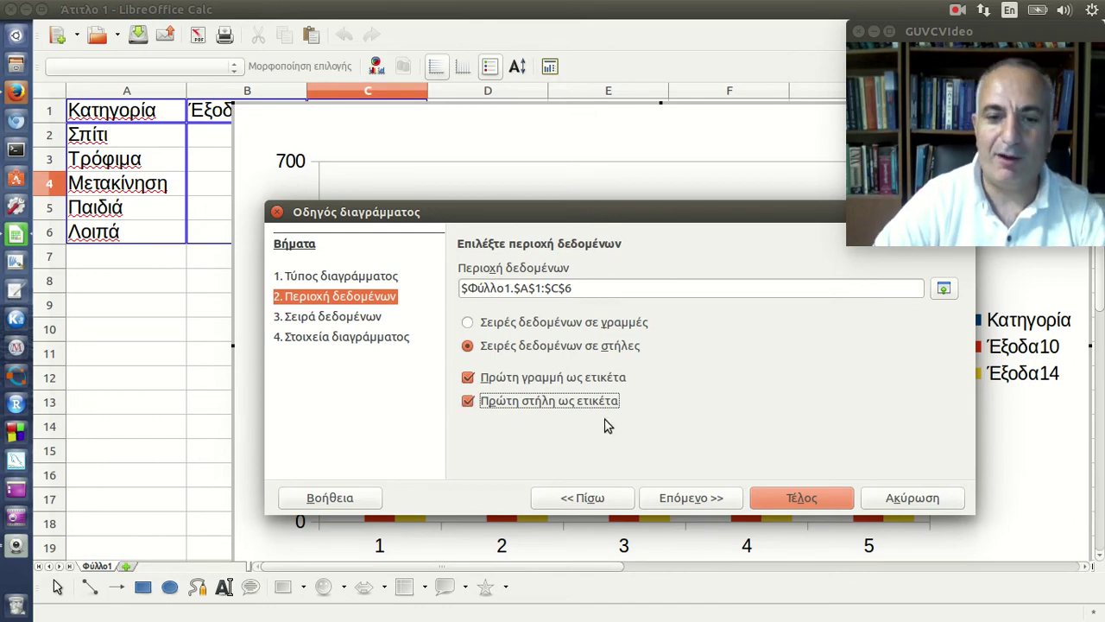
{"action": "left_click", "coordinate": [696, 498]}
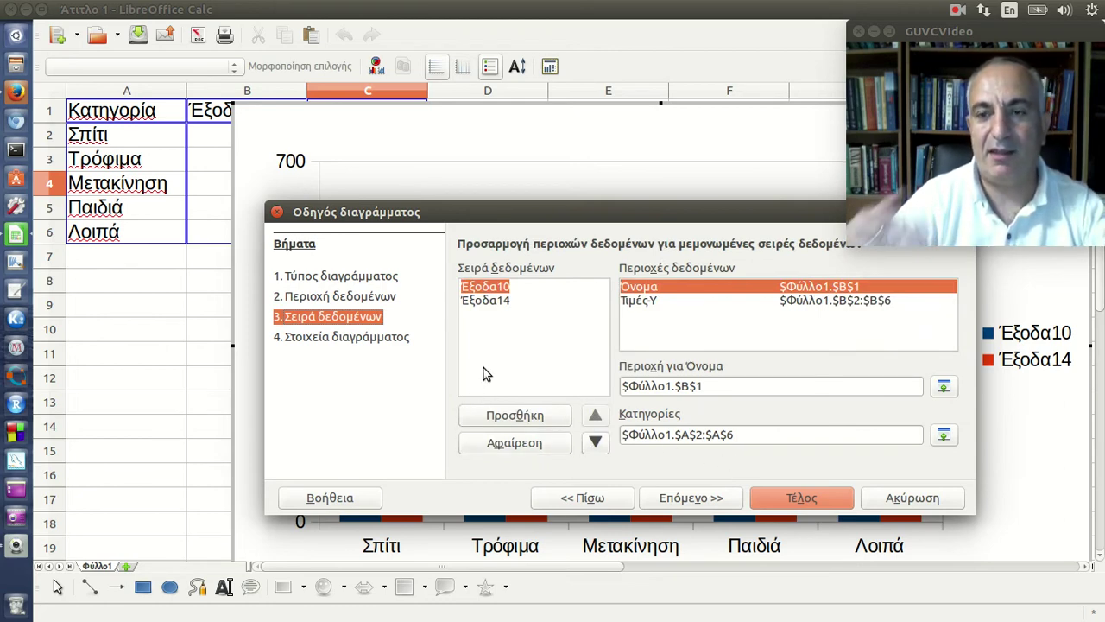
- Try moving Έξοδα14 above Έξοδα10, then restore Έξοδα10 as the first series
{"action": "left_click", "coordinate": [503, 300]}
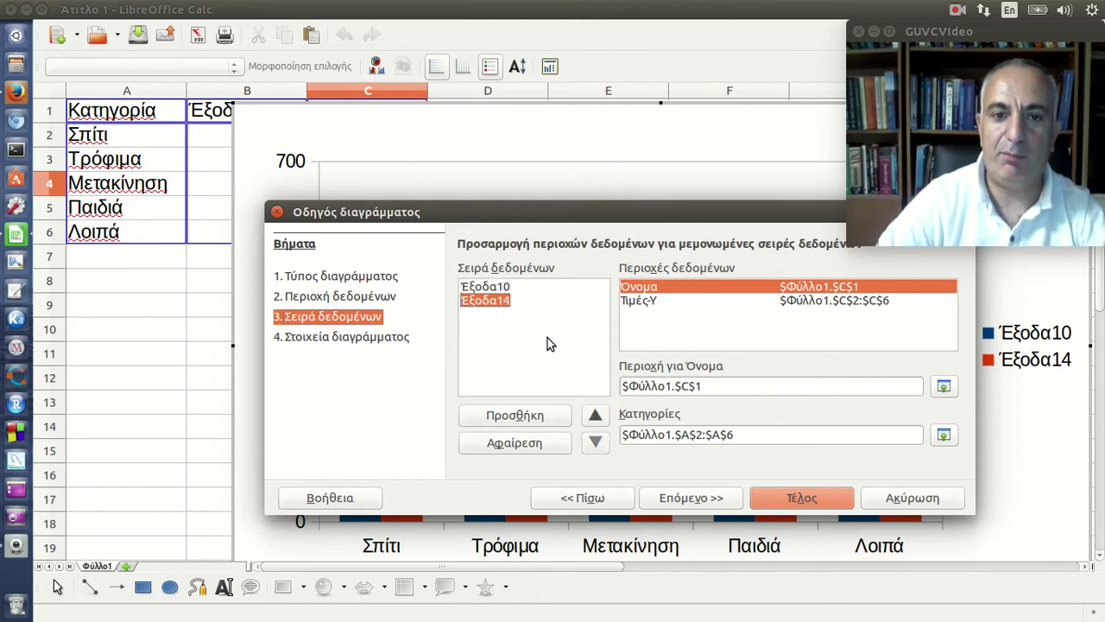
{"action": "left_click", "coordinate": [595, 416]}
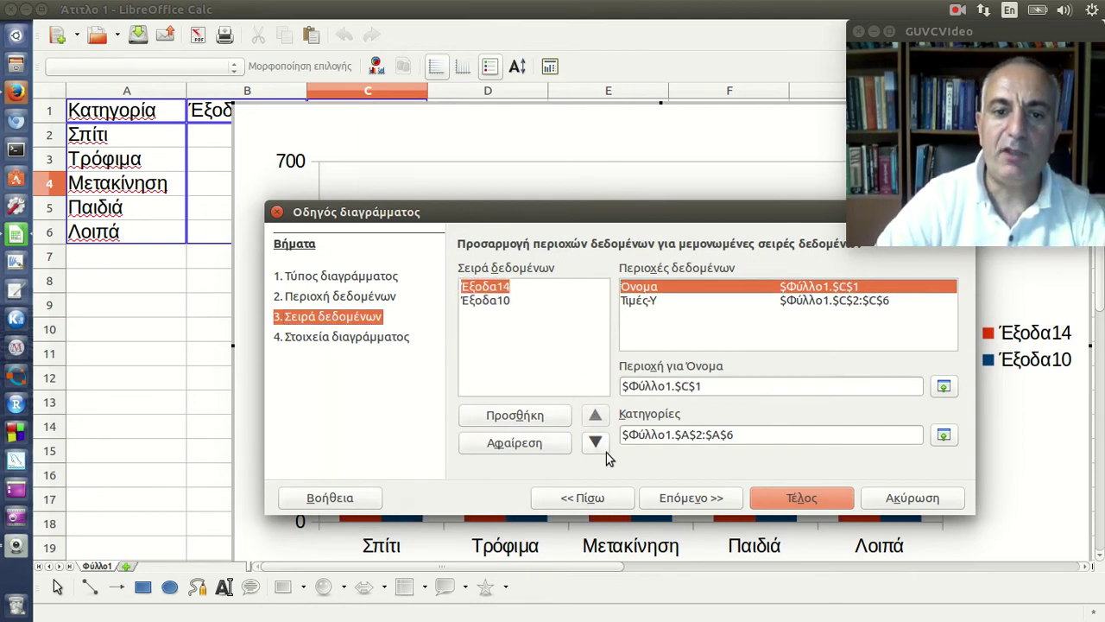
{"action": "left_click", "coordinate": [596, 442]}
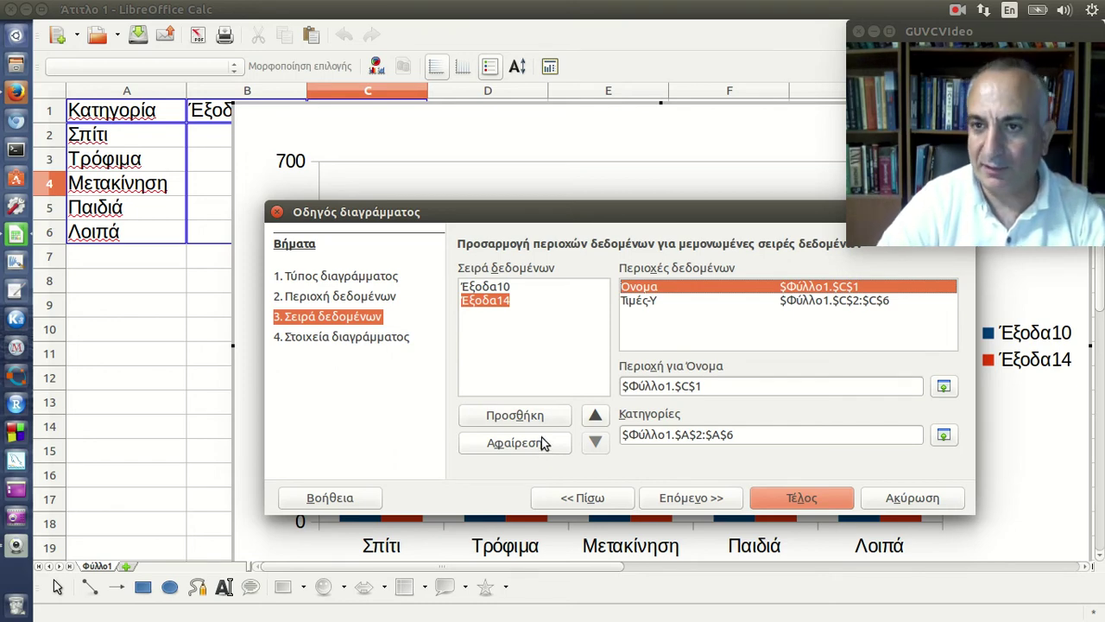
{"action": "left_click", "coordinate": [675, 499]}
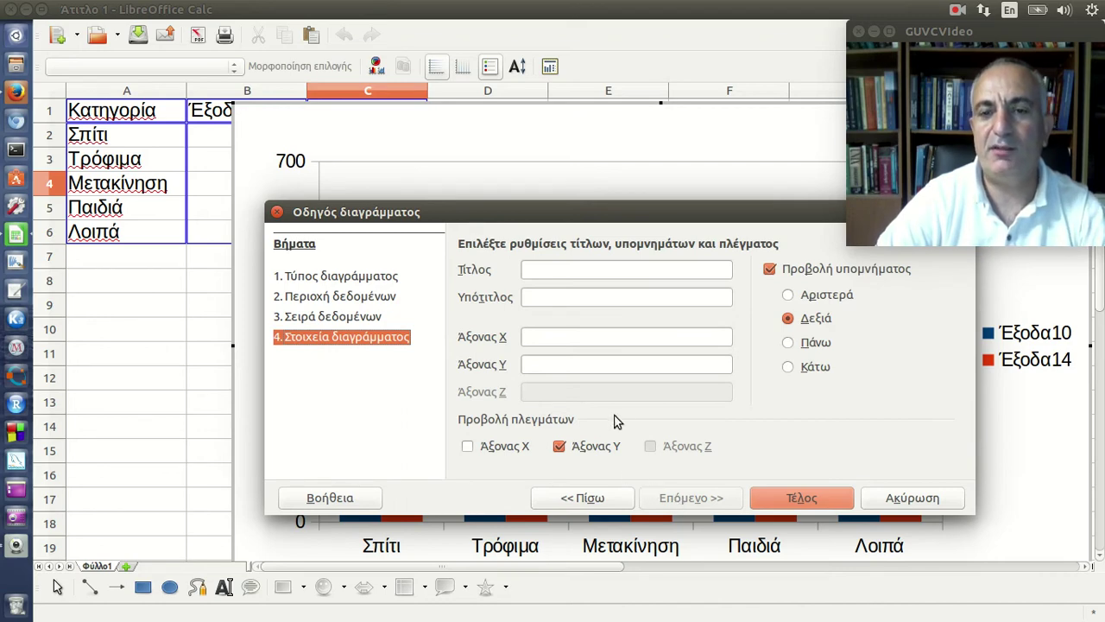
- Place the legend at the top and enter 'Ποσό' as the Y-axis title
{"action": "left_click", "coordinate": [815, 343]}
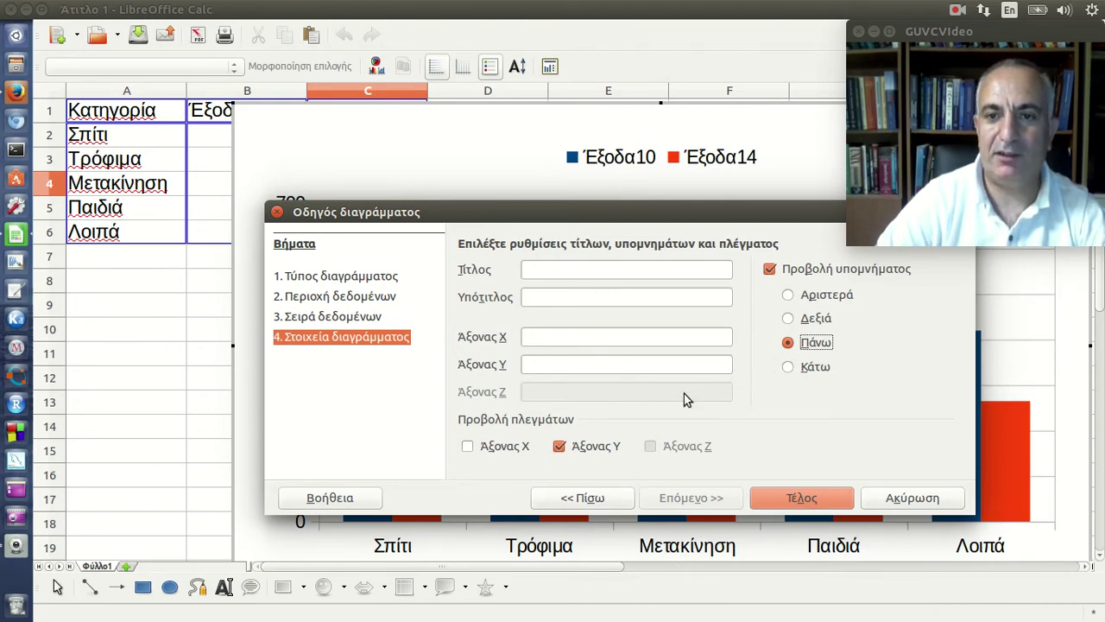
{"action": "left_click", "coordinate": [603, 364]}
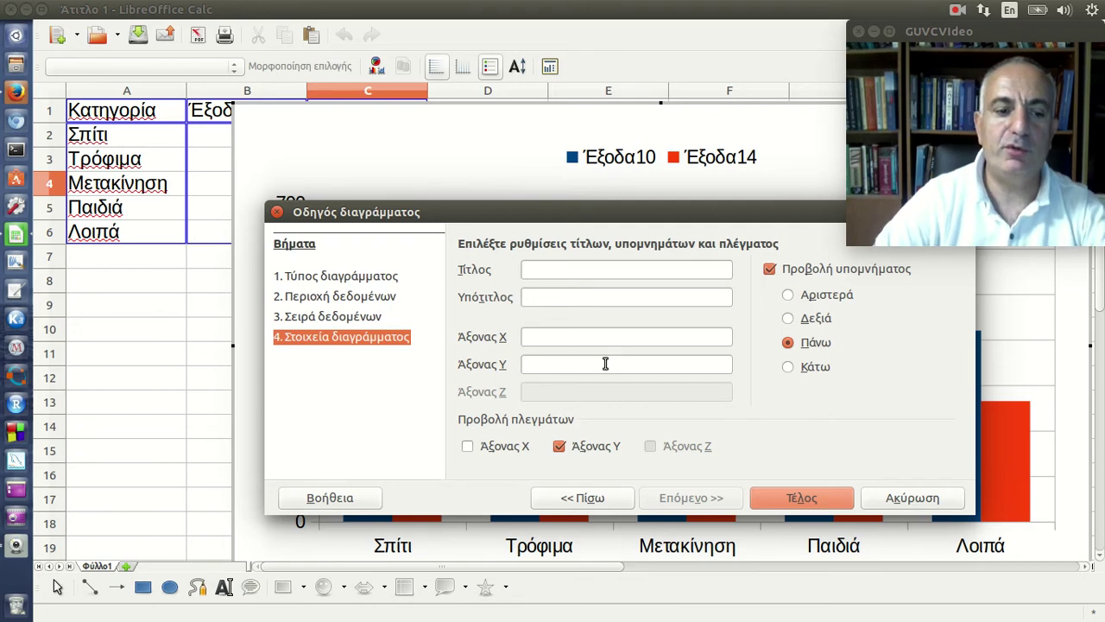
{"action": "type", "text": "Po"}
{"action": "key", "text": "BackSpace"}
{"action": "key", "text": "BackSpace"}
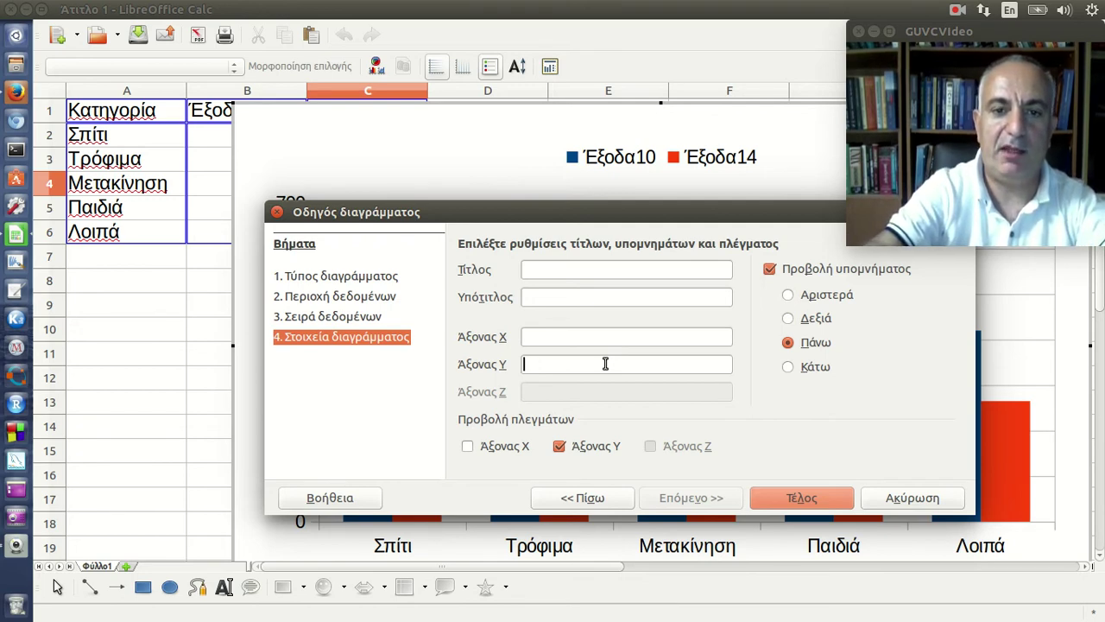
{"action": "key", "text": "super+space"}
{"action": "type", "text": "Ποσ'ο"}
{"action": "key", "text": "BackSpace"}
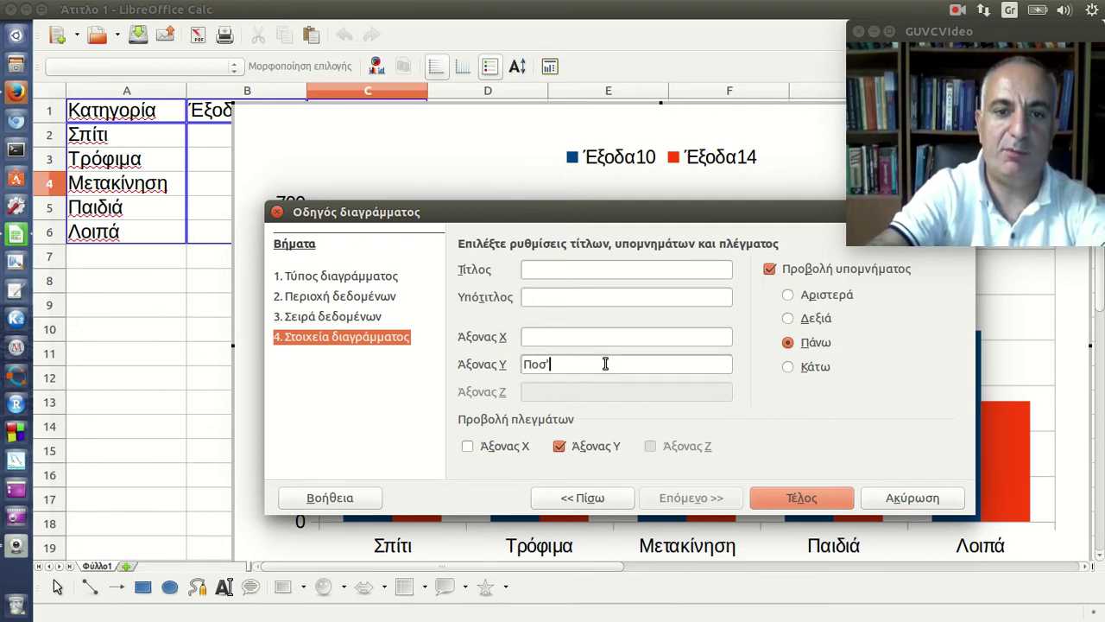
{"action": "key", "text": "BackSpace"}
{"action": "type", "text": "ό"}
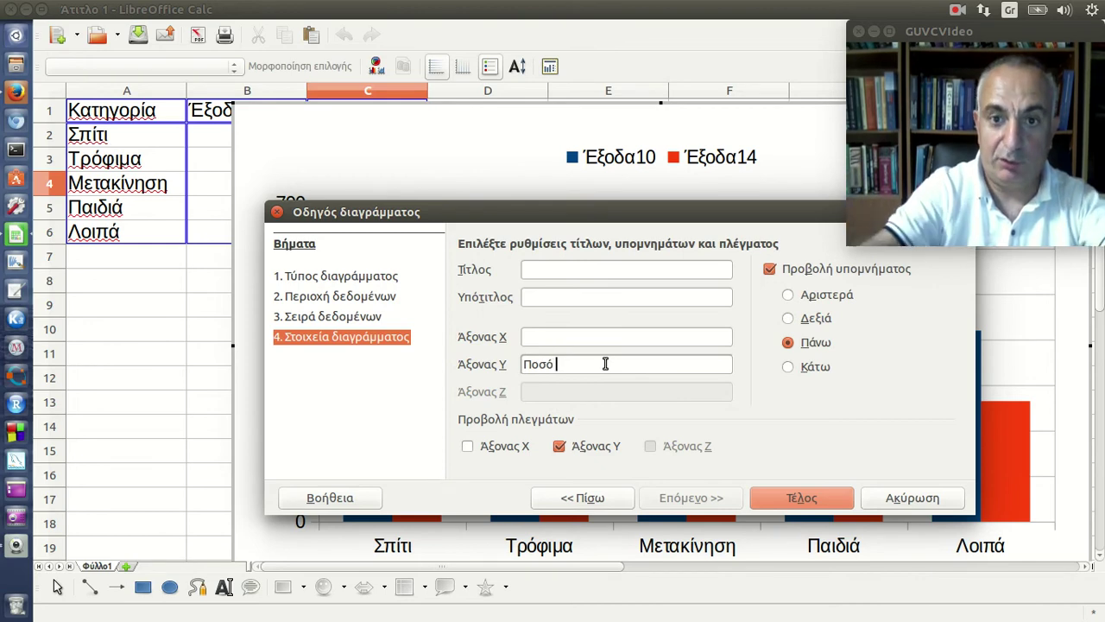
- Complete the Y-axis title so it reads 'Ποσό (EUR)'
{"action": "type", "text": "()"}
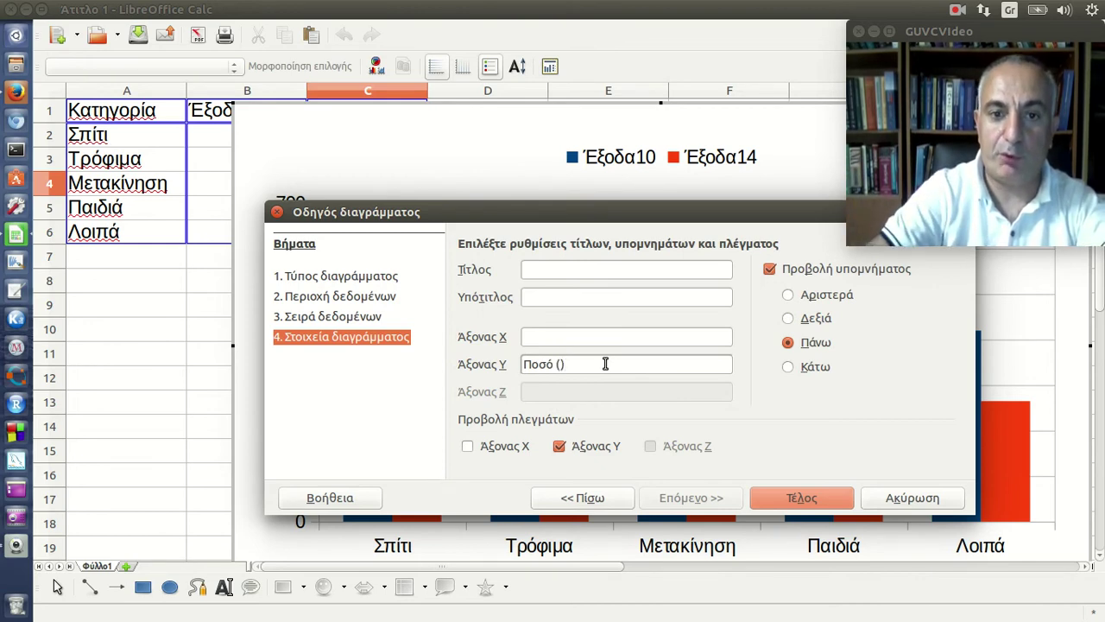
{"action": "key", "text": "Left"}
{"action": "key", "text": "super+space"}
{"action": "type", "text": "EUR"}
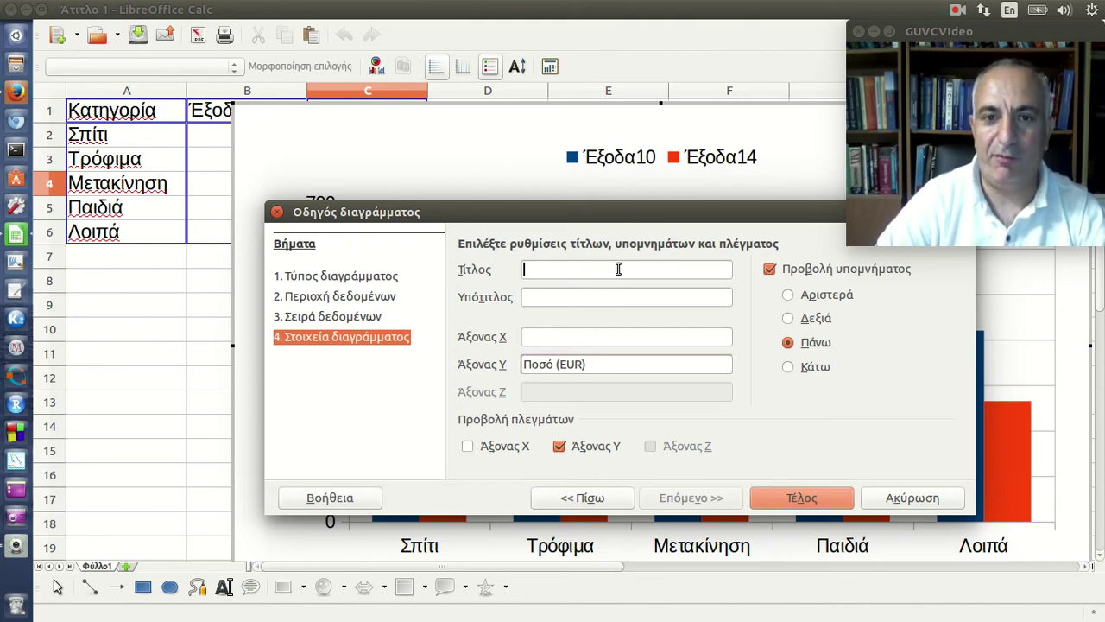
{"action": "left_click", "coordinate": [618, 269]}
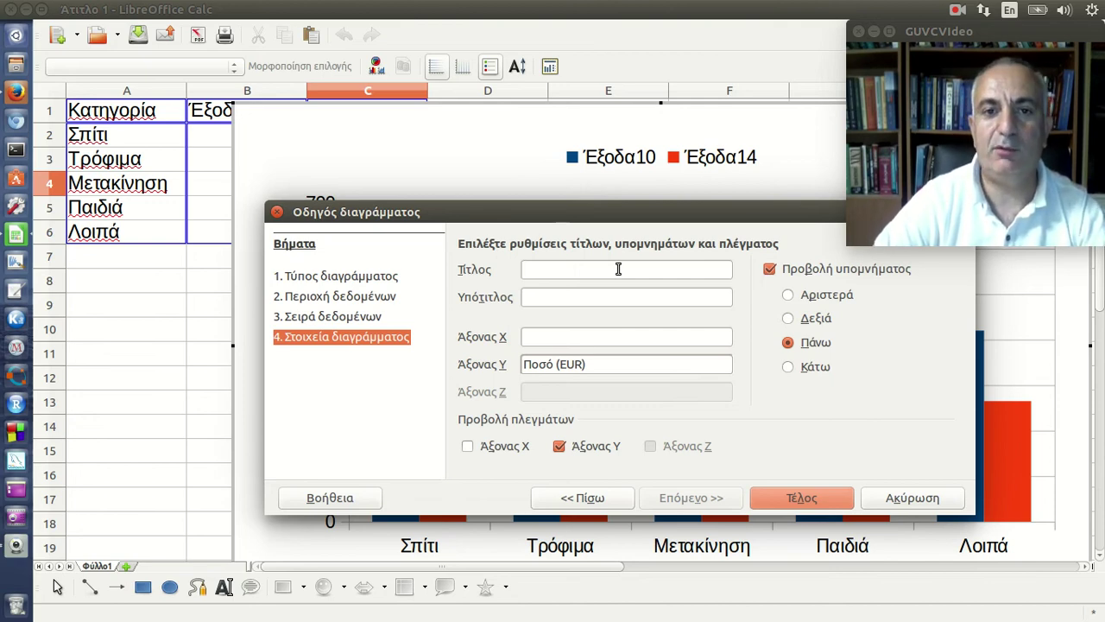
- Finish the chart, then shrink it and move it down-right to uncover columns B and C
{"action": "left_click", "coordinate": [799, 500]}
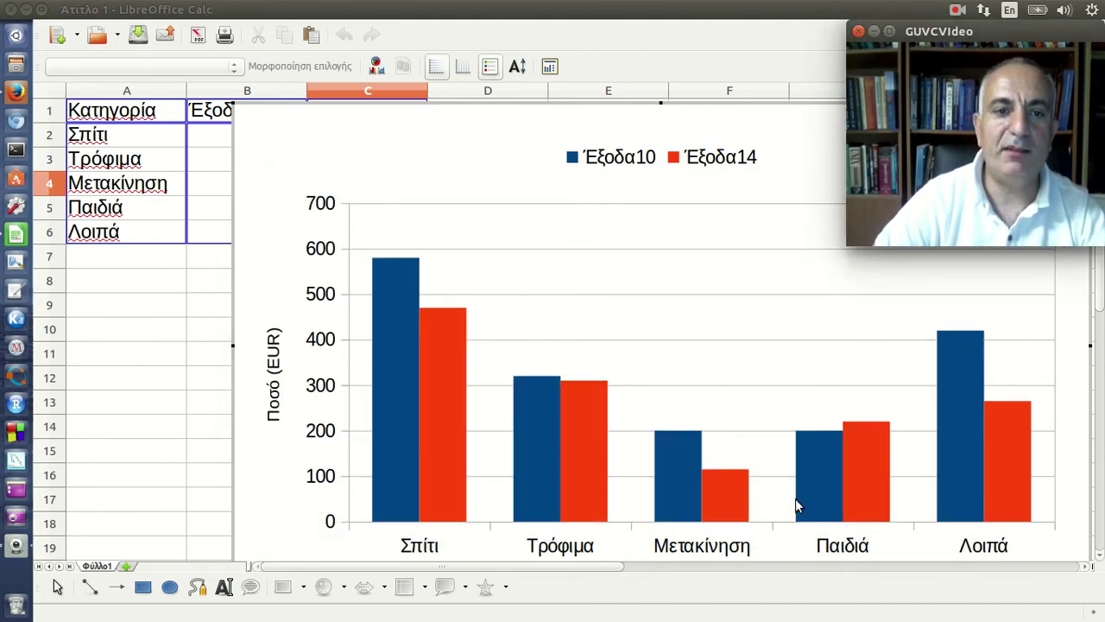
{"action": "left_click", "coordinate": [171, 412]}
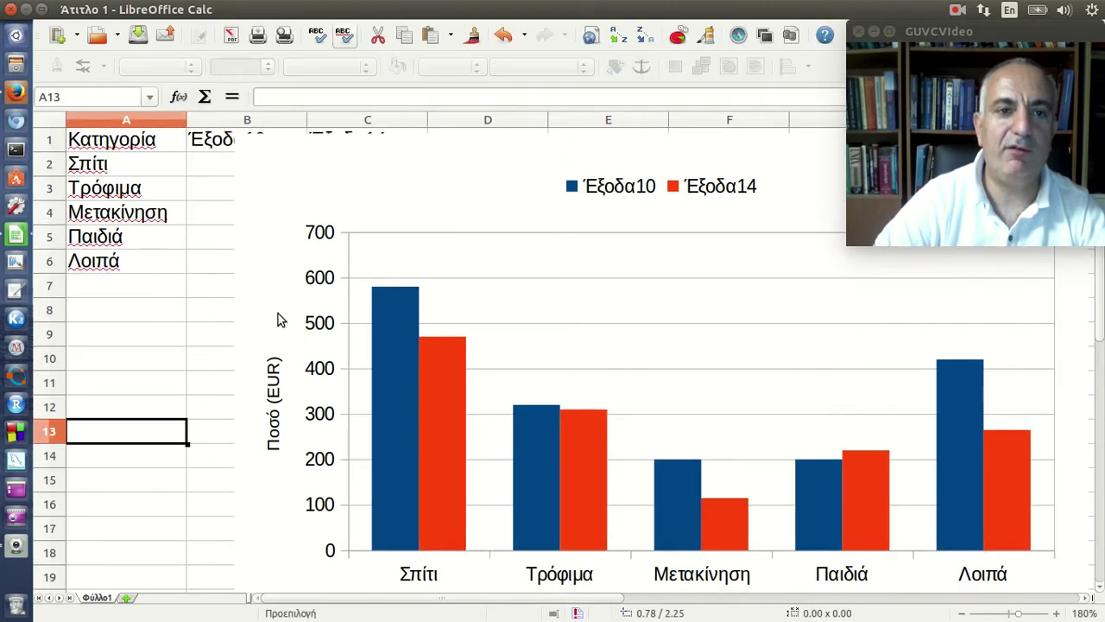
{"action": "left_click", "coordinate": [234, 139]}
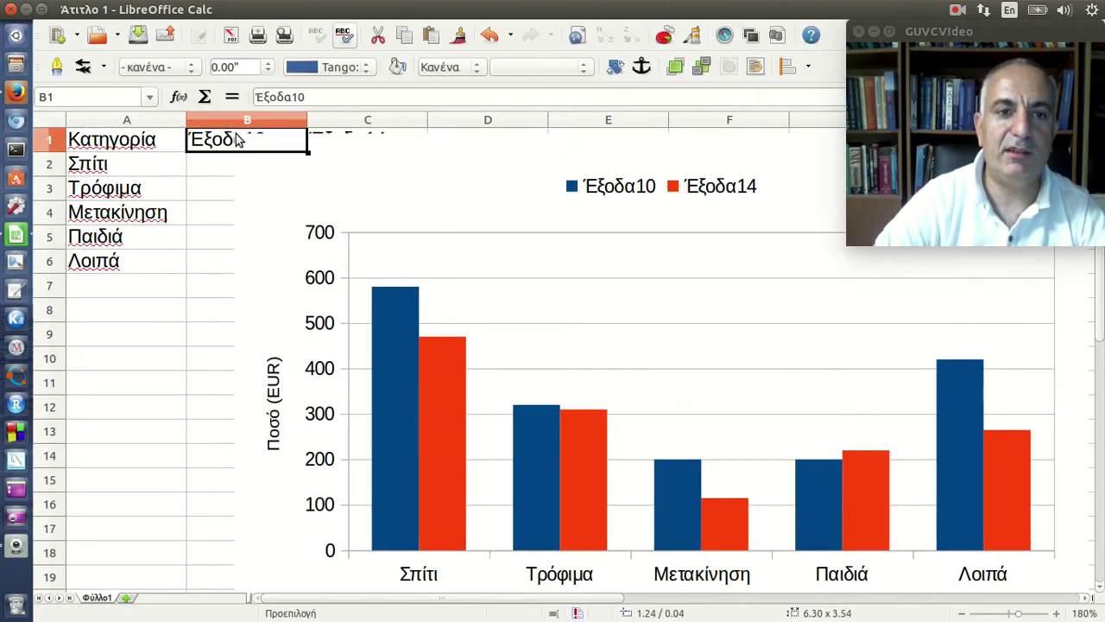
{"action": "left_click", "coordinate": [240, 139]}
{"action": "left_click_drag", "start_coordinate": [240, 139], "coordinate": [451, 228]}
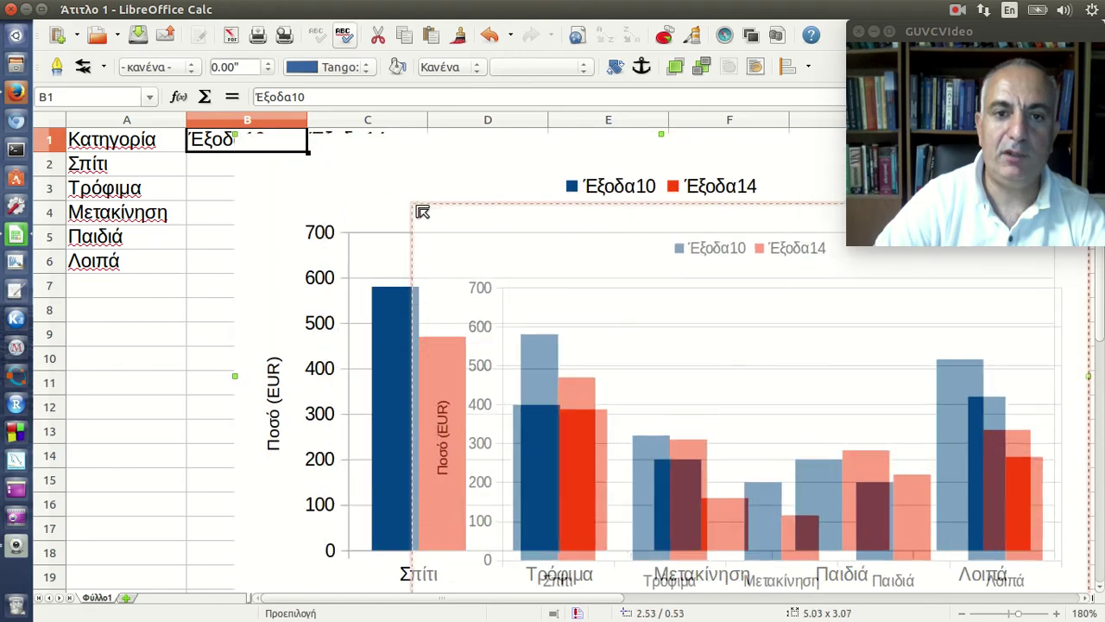
{"action": "mouse_move", "coordinate": [573, 257]}
{"action": "left_mouse_down"}
{"action": "mouse_move", "coordinate": [413, 215]}
{"action": "mouse_move", "coordinate": [419, 234]}
{"action": "left_mouse_up"}
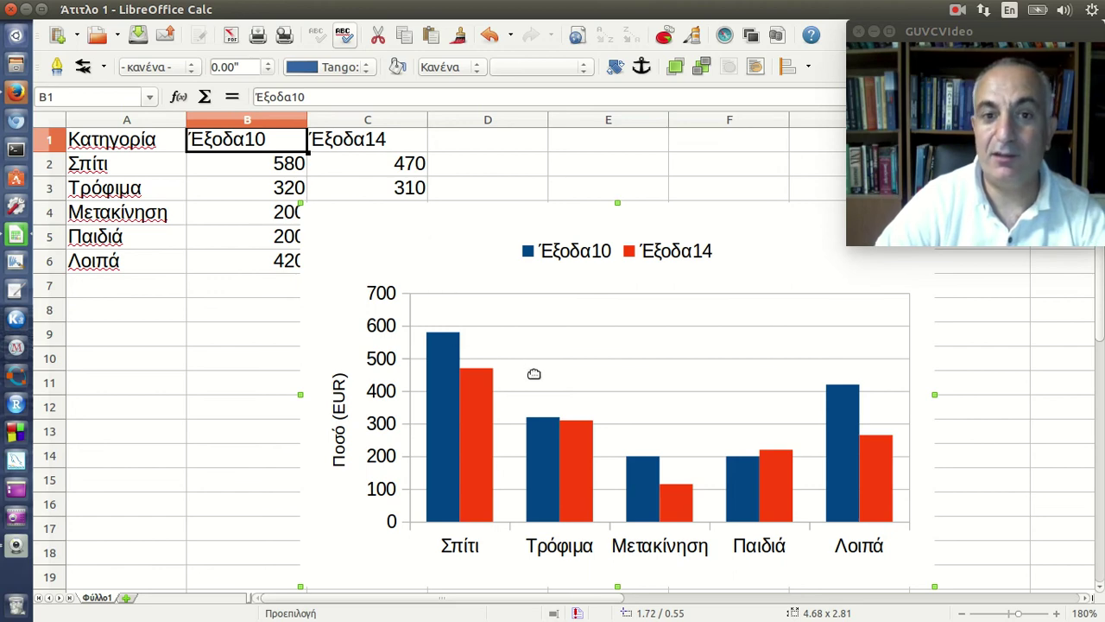
- Set the chart object's area transparency to 50%
{"action": "right_click", "coordinate": [482, 273]}
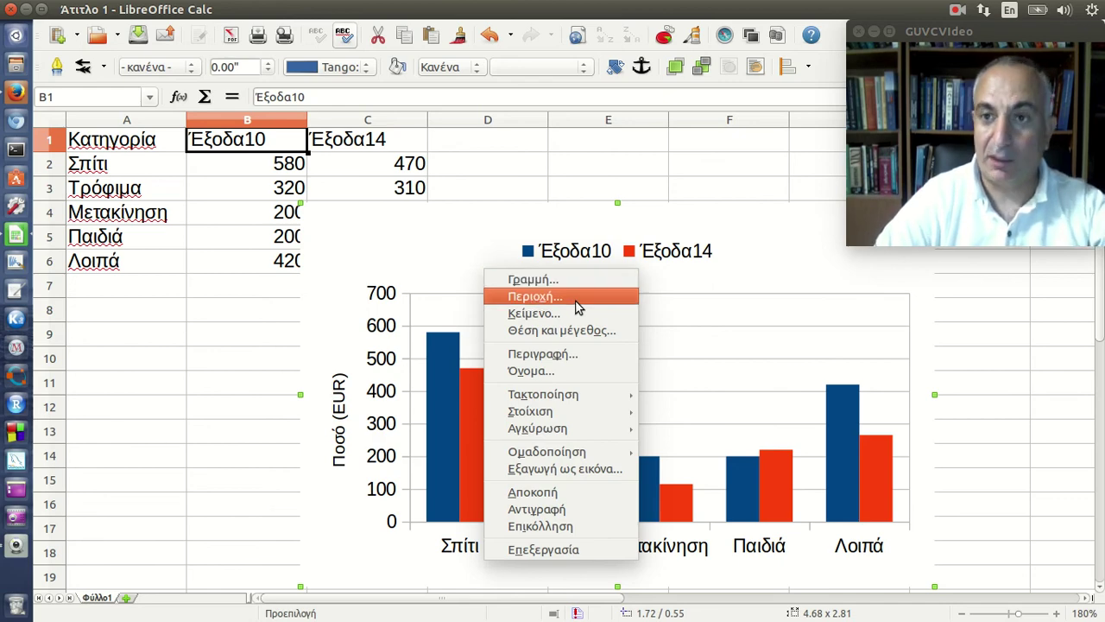
{"action": "left_click", "coordinate": [577, 307]}
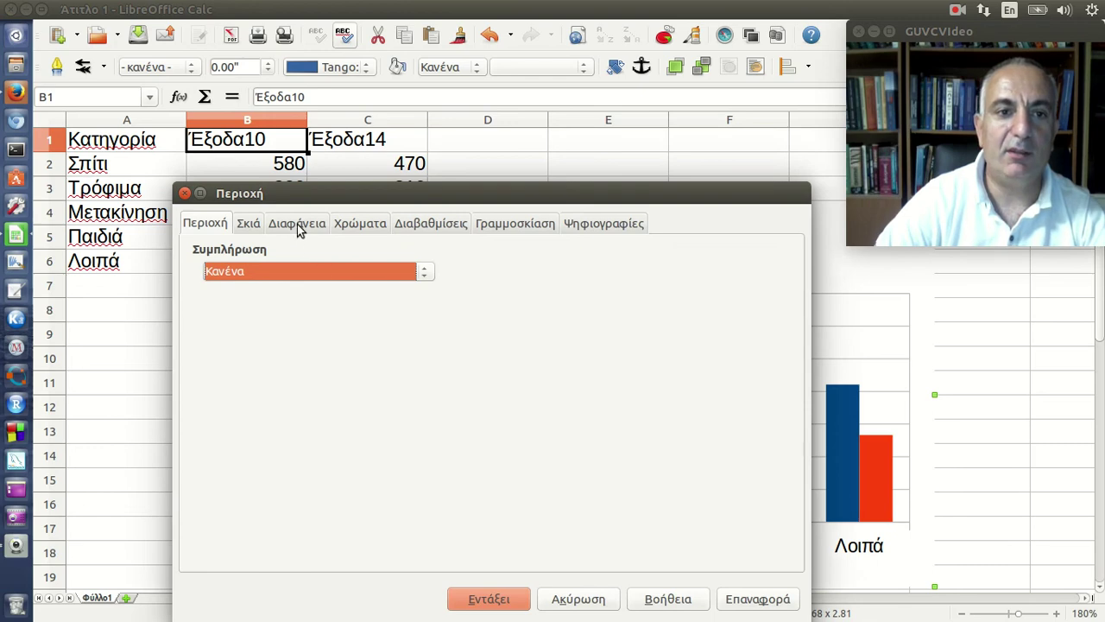
{"action": "left_click", "coordinate": [297, 225]}
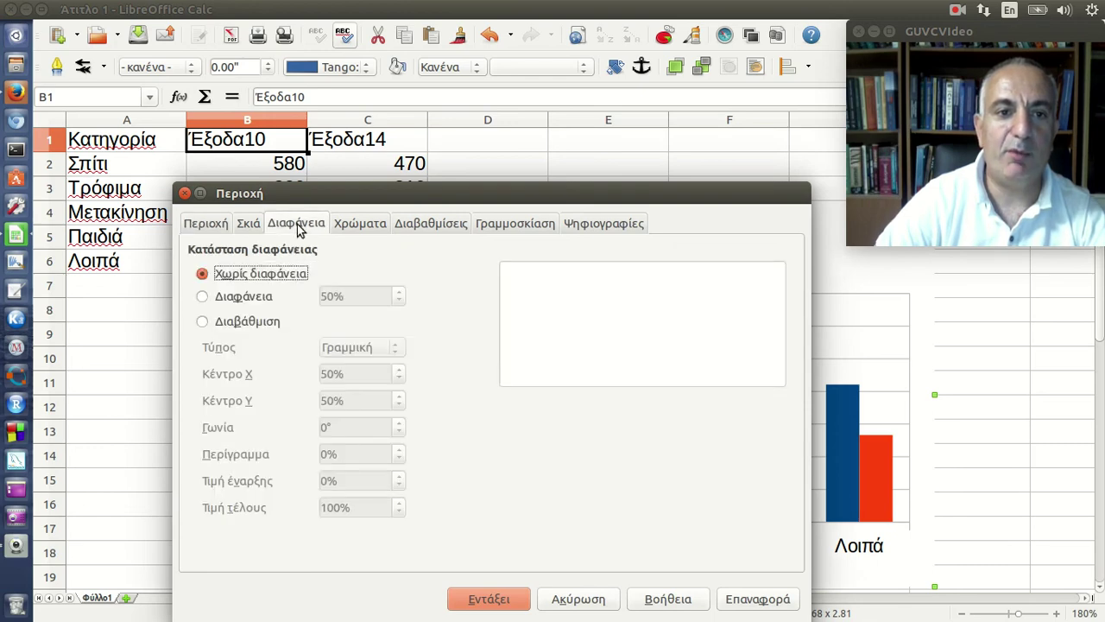
{"action": "left_click", "coordinate": [251, 300]}
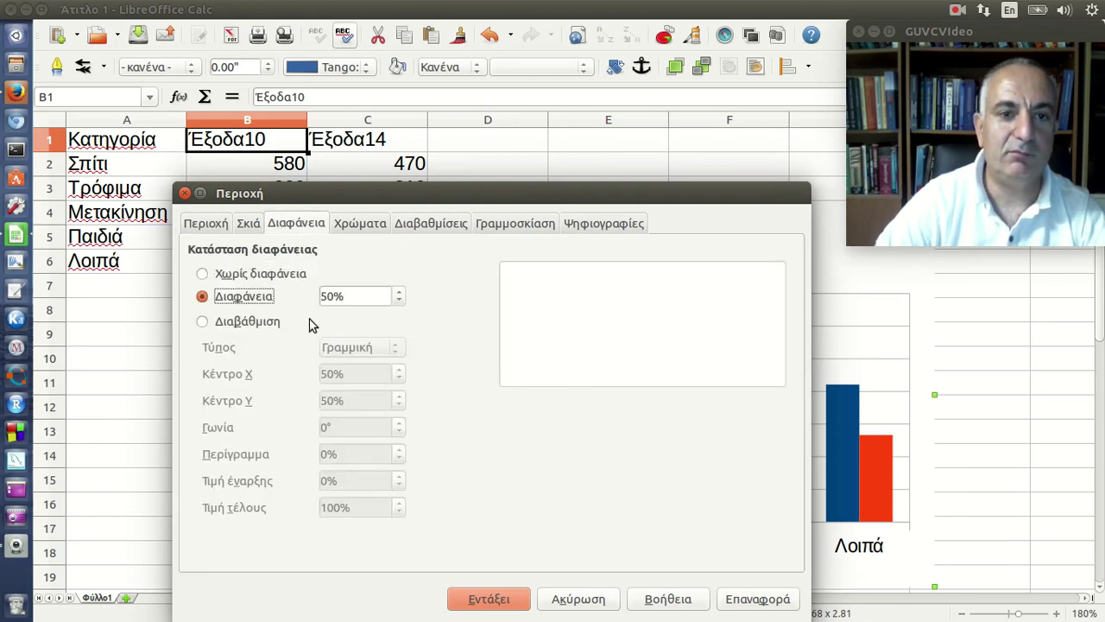
- Fill the chart background with Ubuntu Warm Grey and reopen the chart for editing
{"action": "left_click", "coordinate": [204, 226]}
{"action": "left_click", "coordinate": [276, 273]}
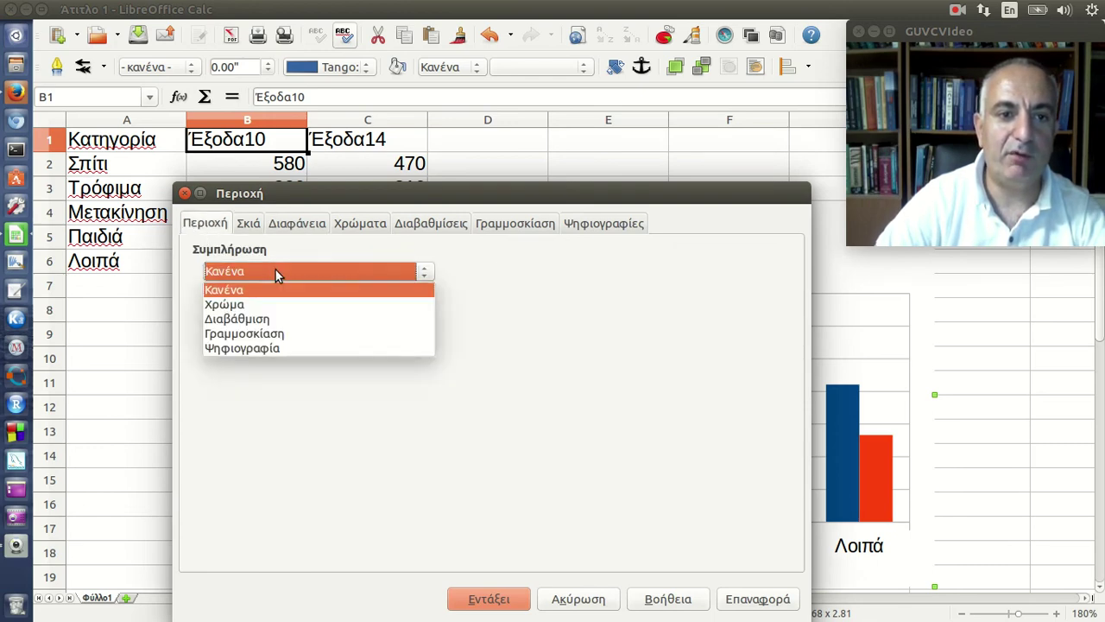
{"action": "left_click", "coordinate": [268, 304]}
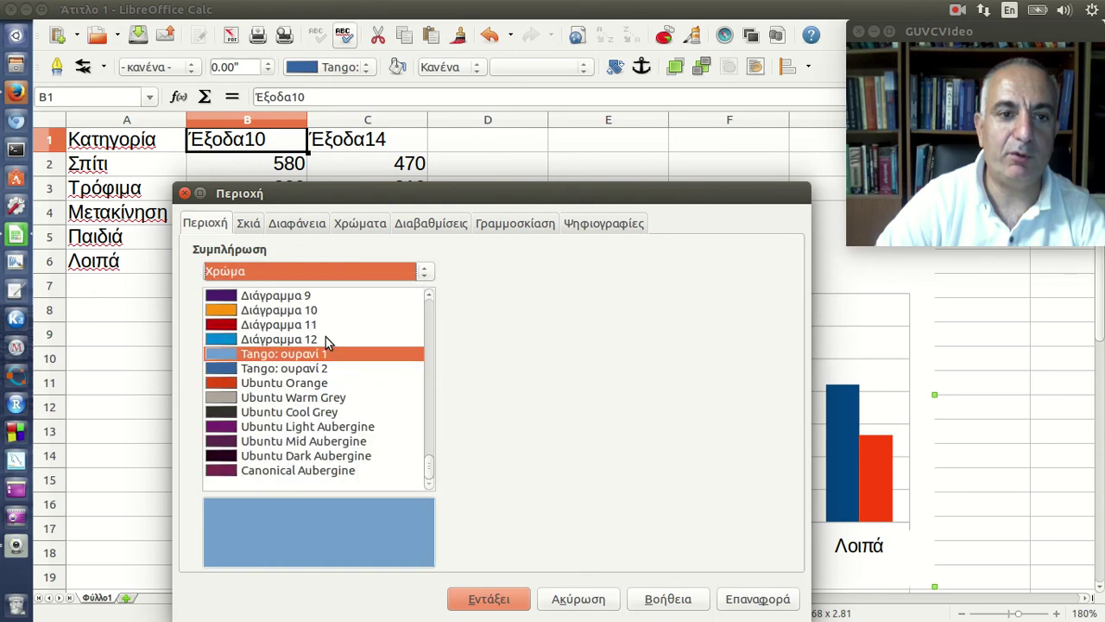
{"action": "left_click", "coordinate": [297, 402]}
{"action": "left_click", "coordinate": [507, 598]}
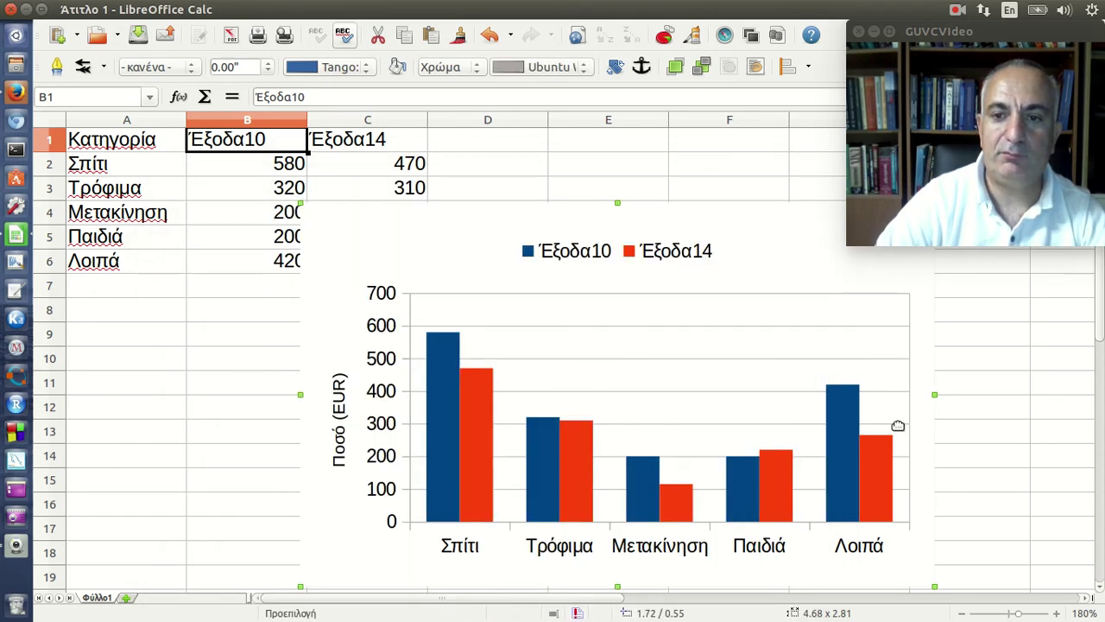
{"action": "double_click", "coordinate": [845, 450]}
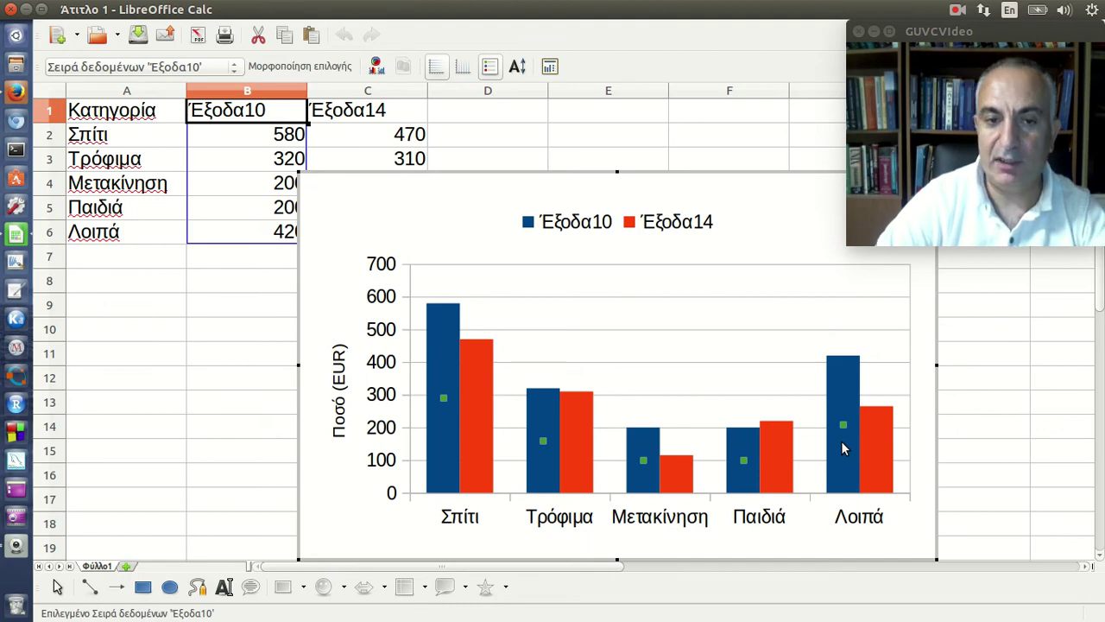
- Colour the Έξοδα10 bars dark green (Διάγραμμα 7), then select the red Έξοδα14 series
{"action": "right_click", "coordinate": [844, 448]}
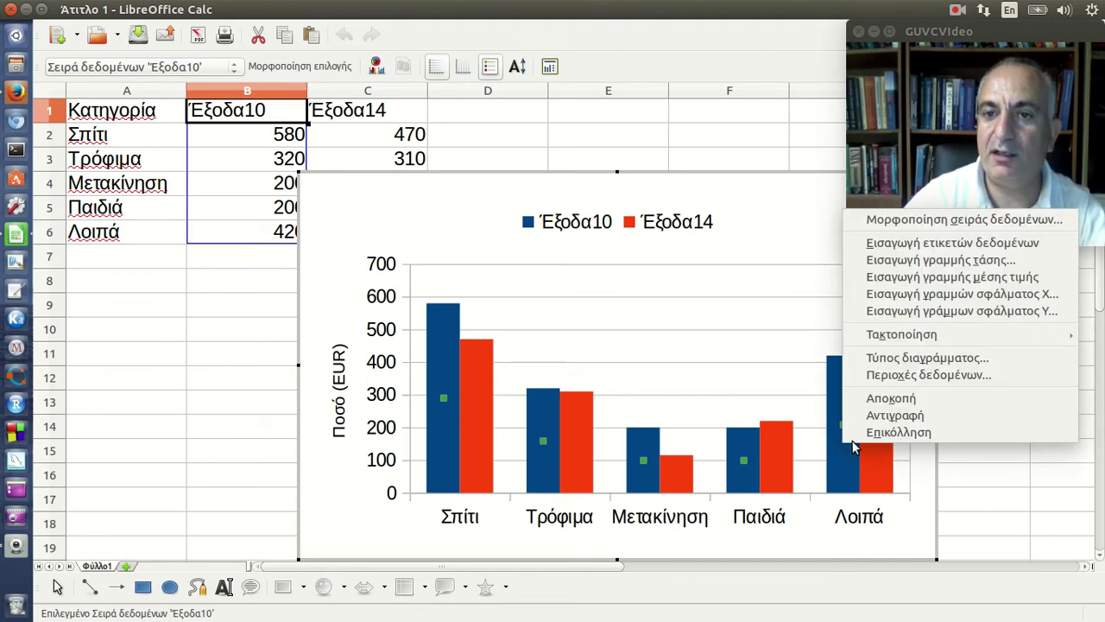
{"action": "left_click", "coordinate": [898, 219]}
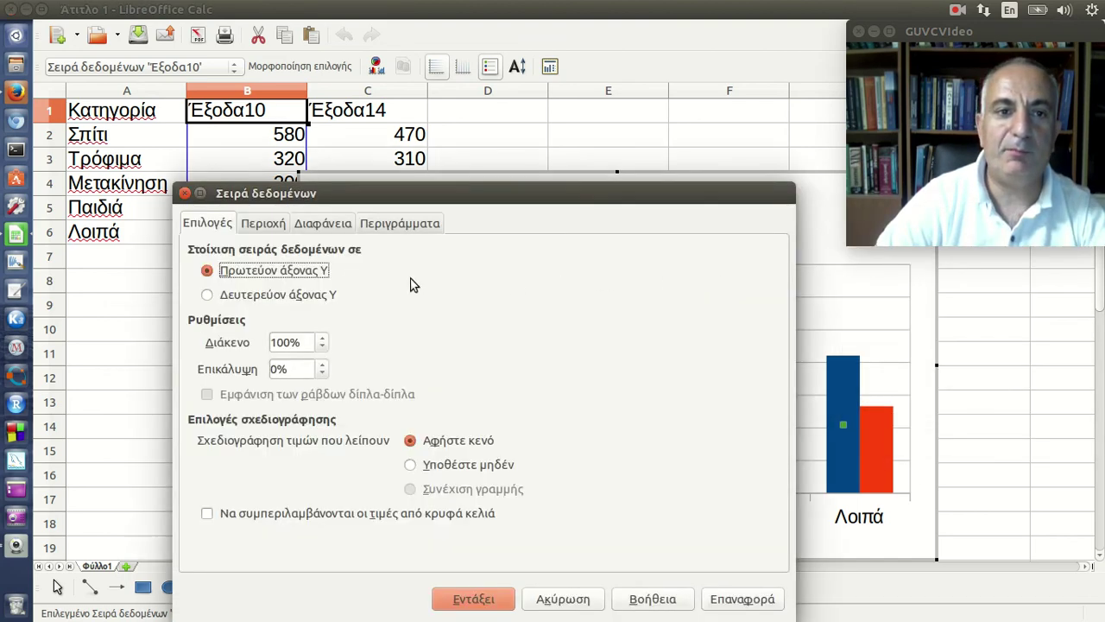
{"action": "left_click", "coordinate": [253, 223]}
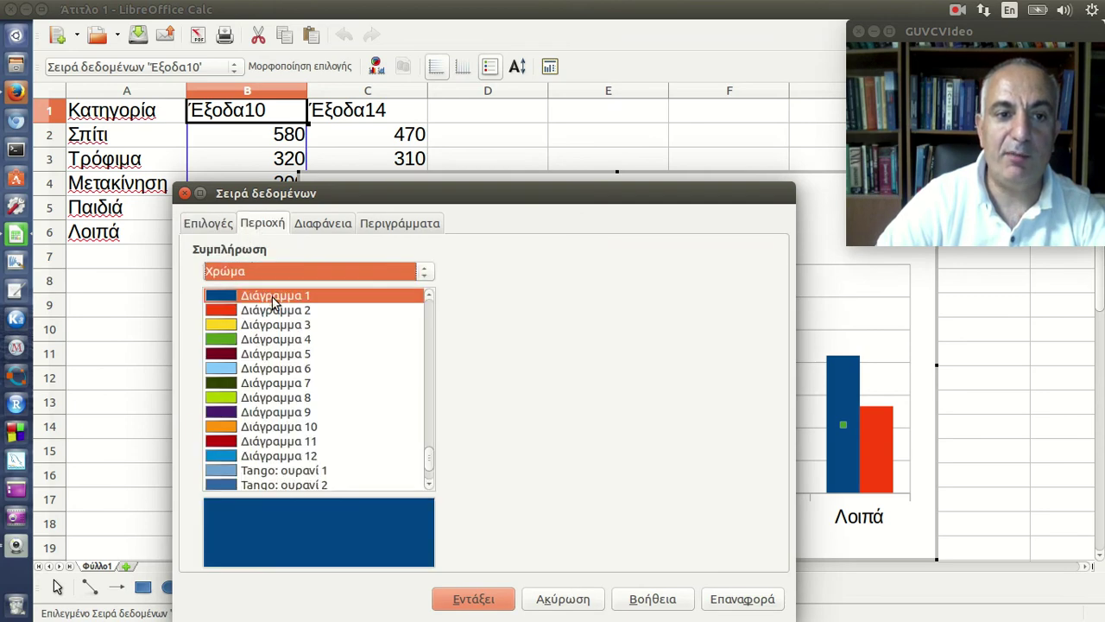
{"action": "left_click", "coordinate": [278, 386]}
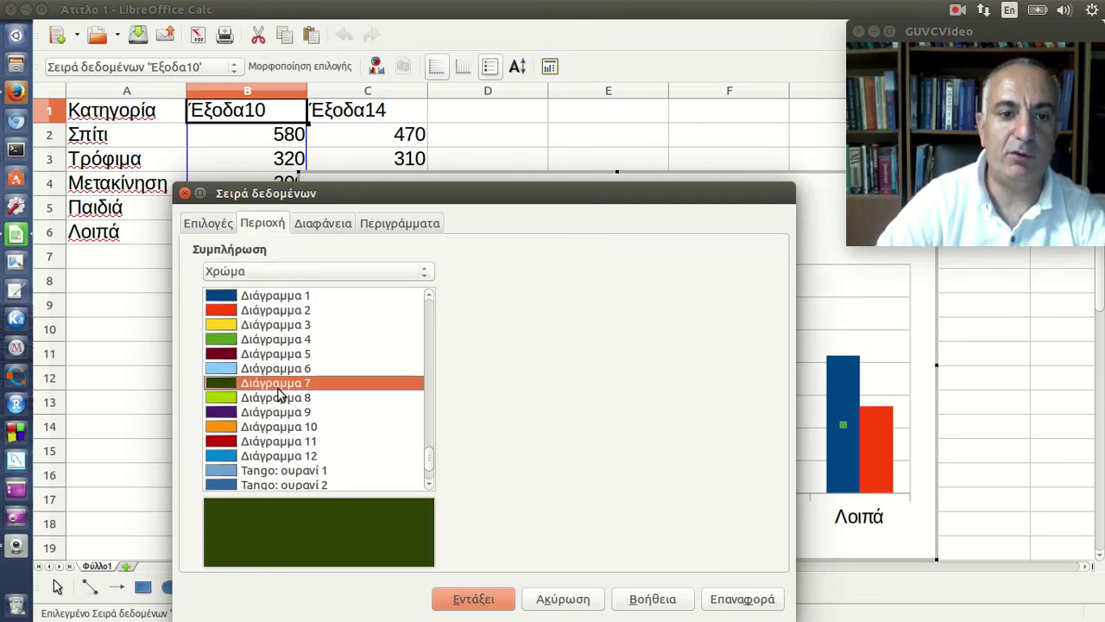
{"action": "left_click", "coordinate": [473, 601]}
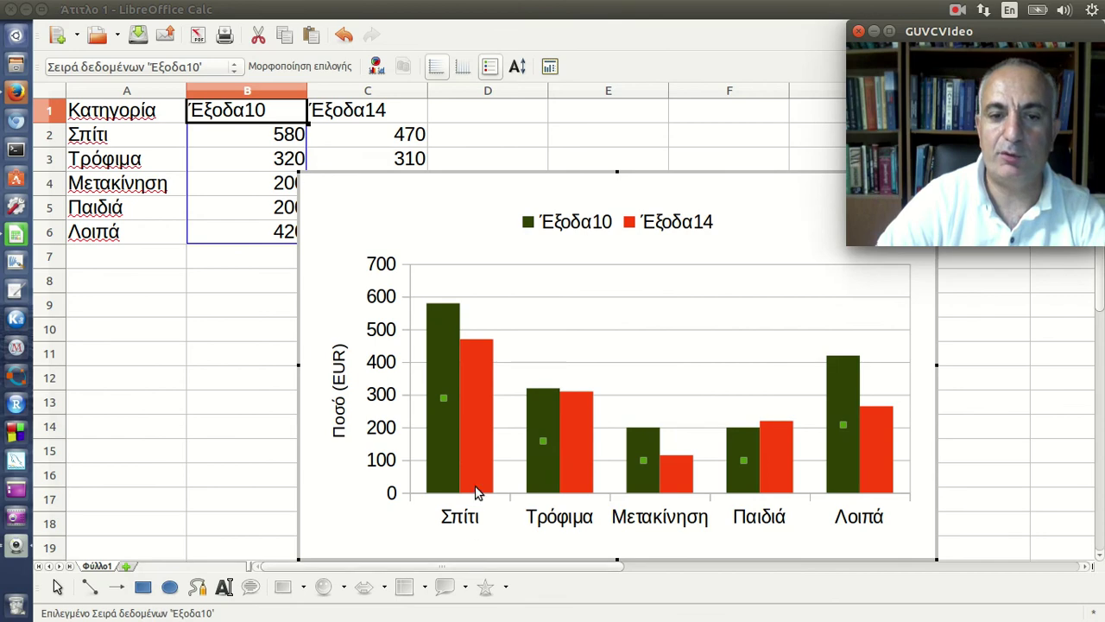
{"action": "left_click", "coordinate": [478, 450]}
{"action": "right_click", "coordinate": [477, 449]}
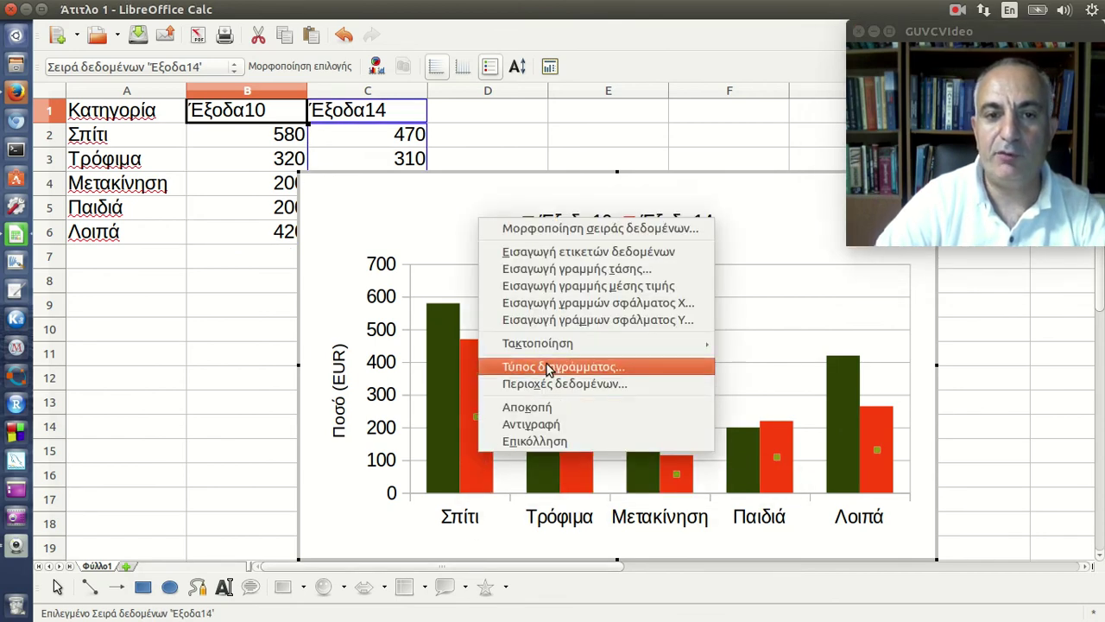
{"action": "left_click", "coordinate": [741, 248]}
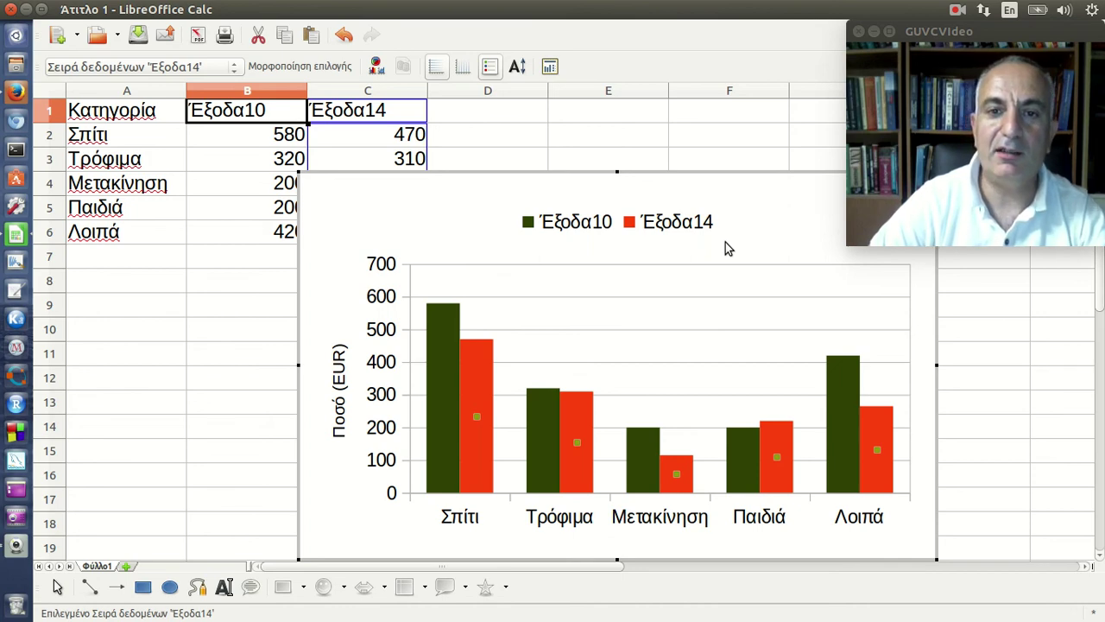
{"action": "left_click", "coordinate": [726, 249]}
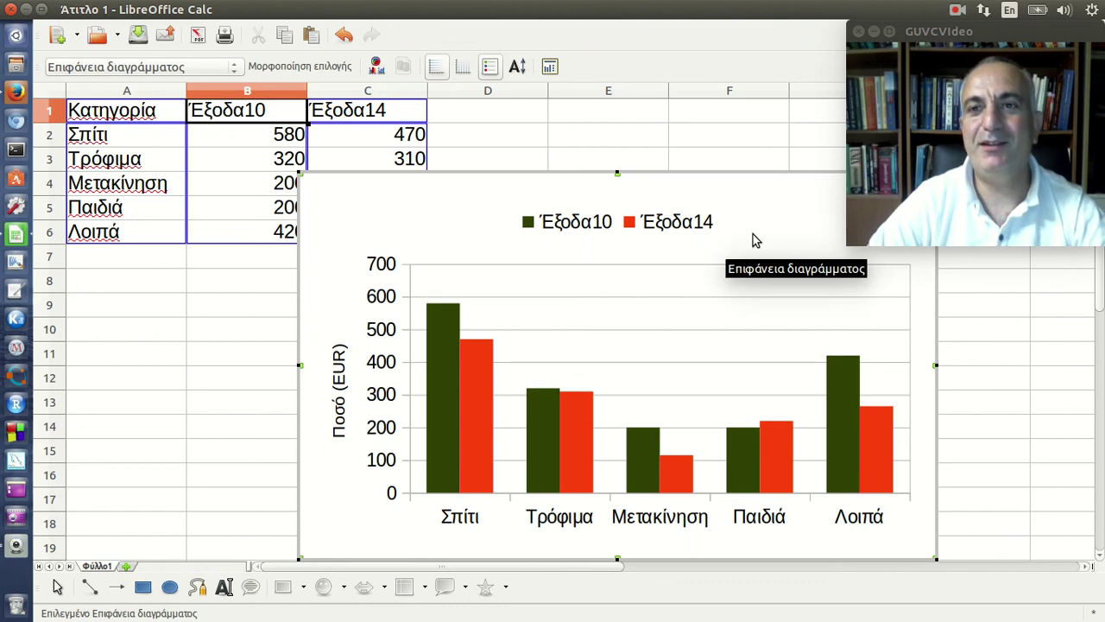
{"action": "left_click", "coordinate": [956, 9]}
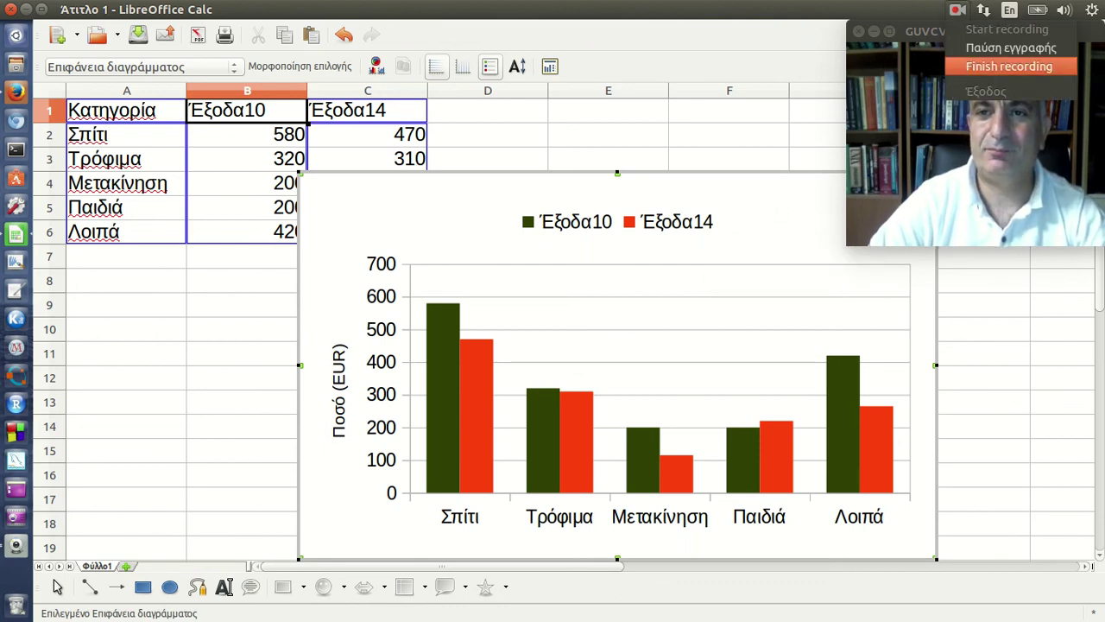